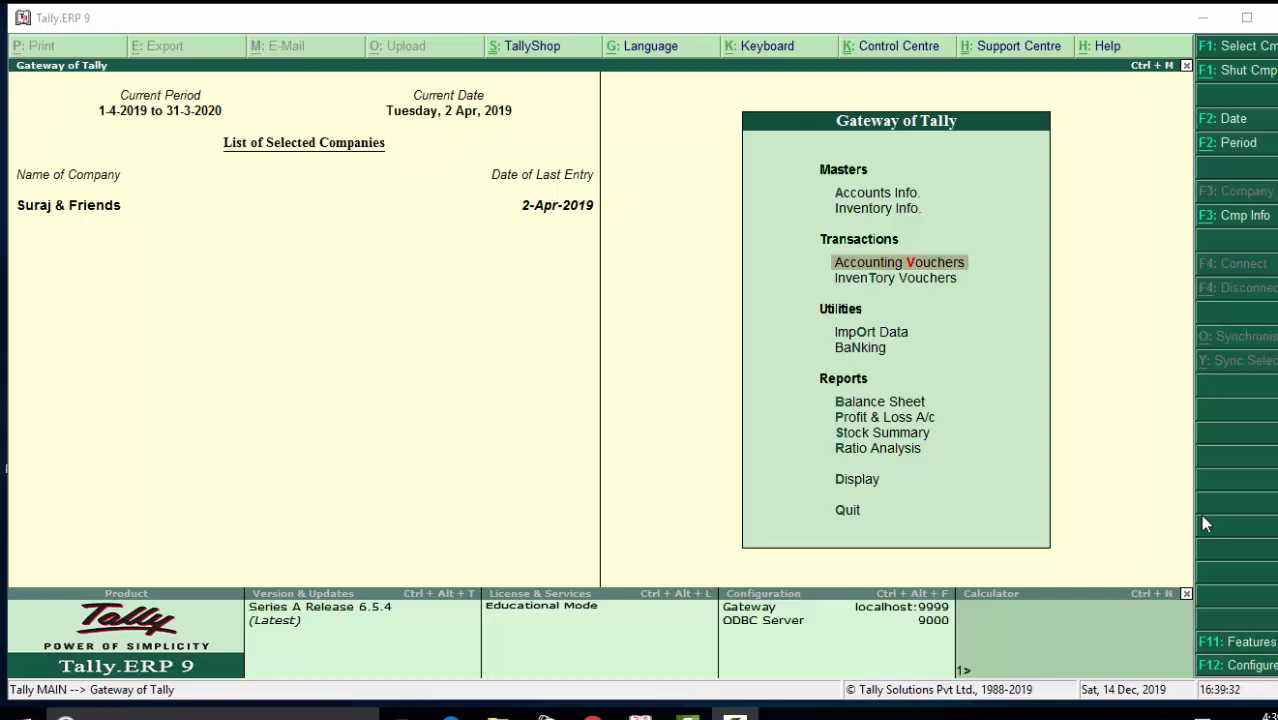
# Step: Start purchase voucher No. 6 dated 2-Apr-2019 with the debtor ledger as the party
pyautogui.click(899, 262)
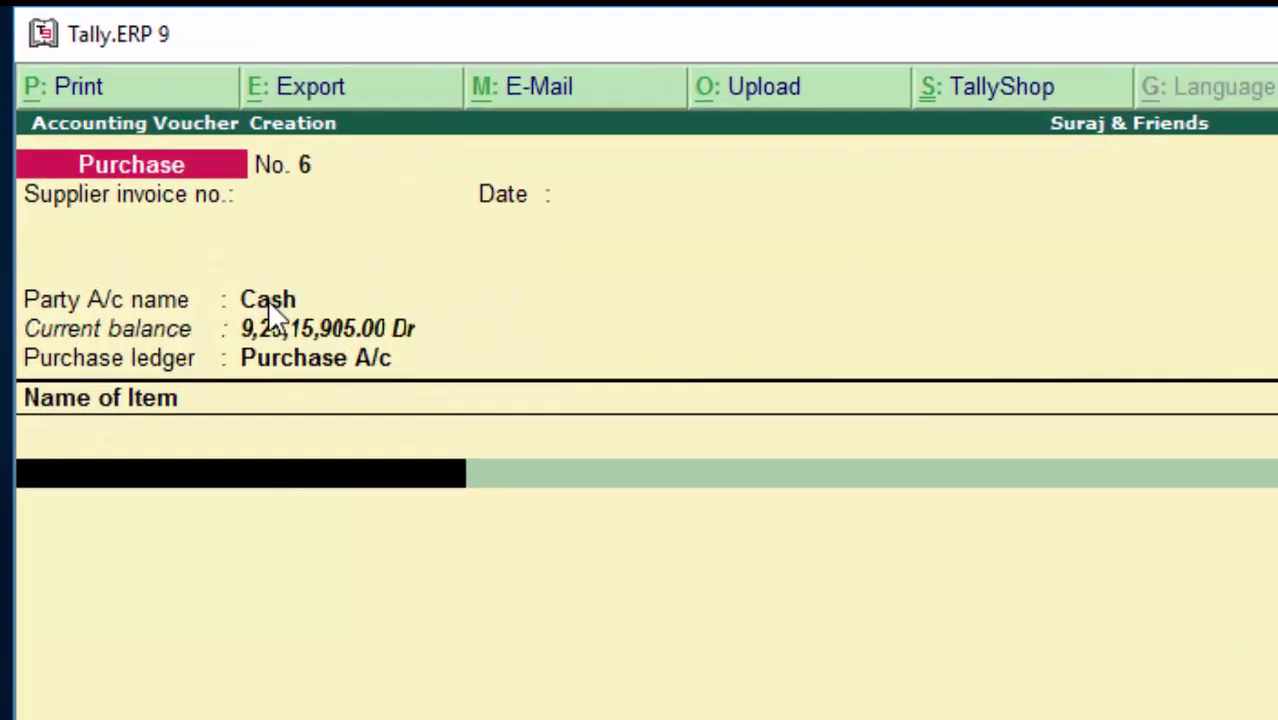
pyautogui.click(268, 300)
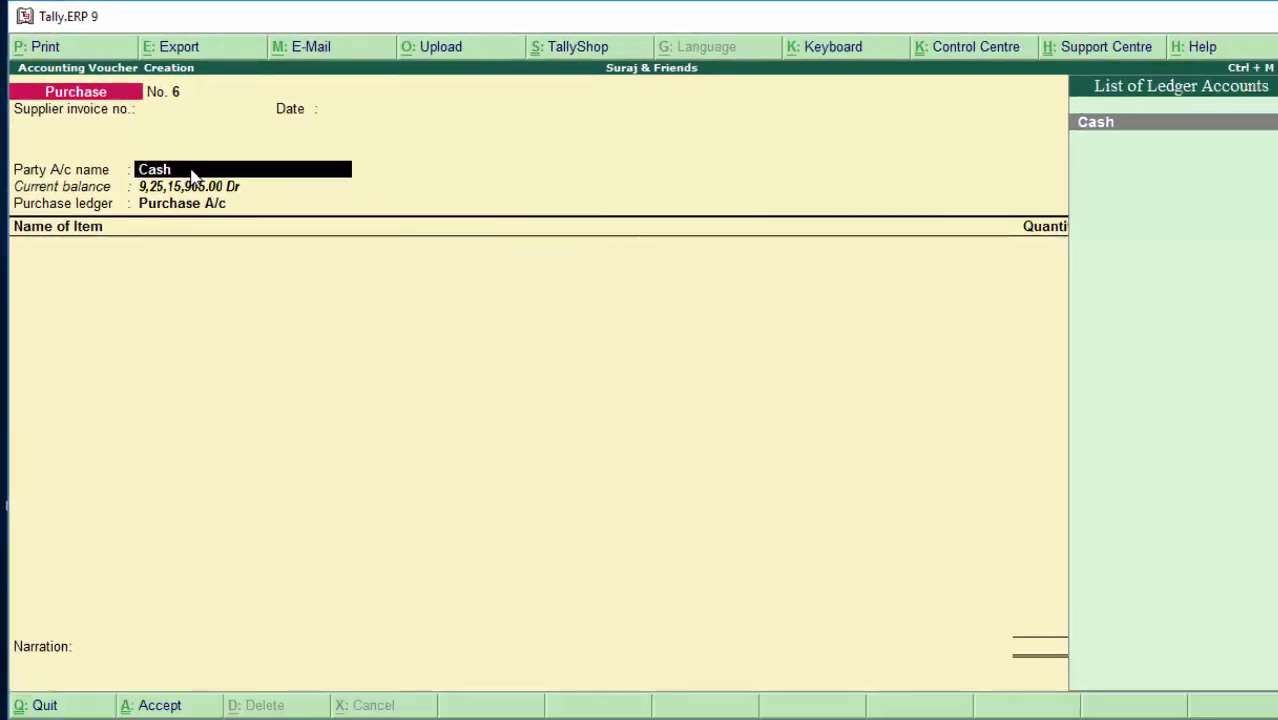
pyautogui.press('BackSpace')
pyautogui.press('BackSpace')
pyautogui.press('BackSpace')
pyautogui.press('BackSpace')
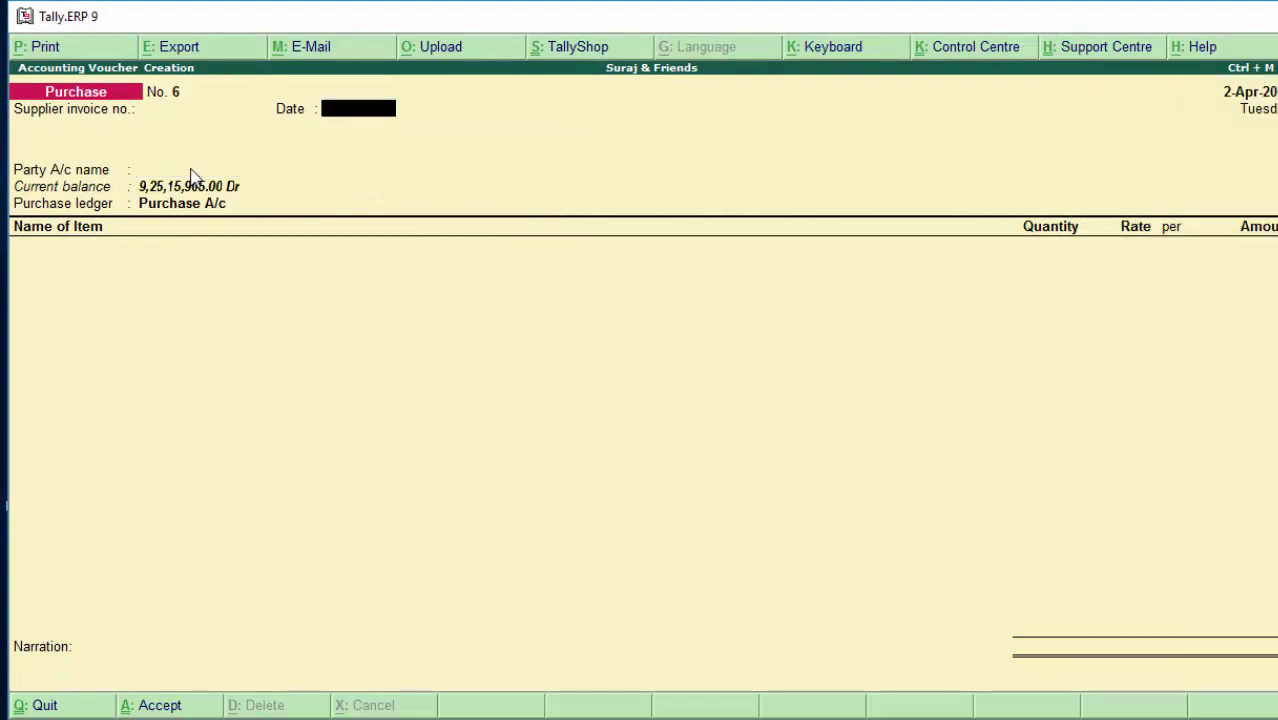
pyautogui.press('Return')
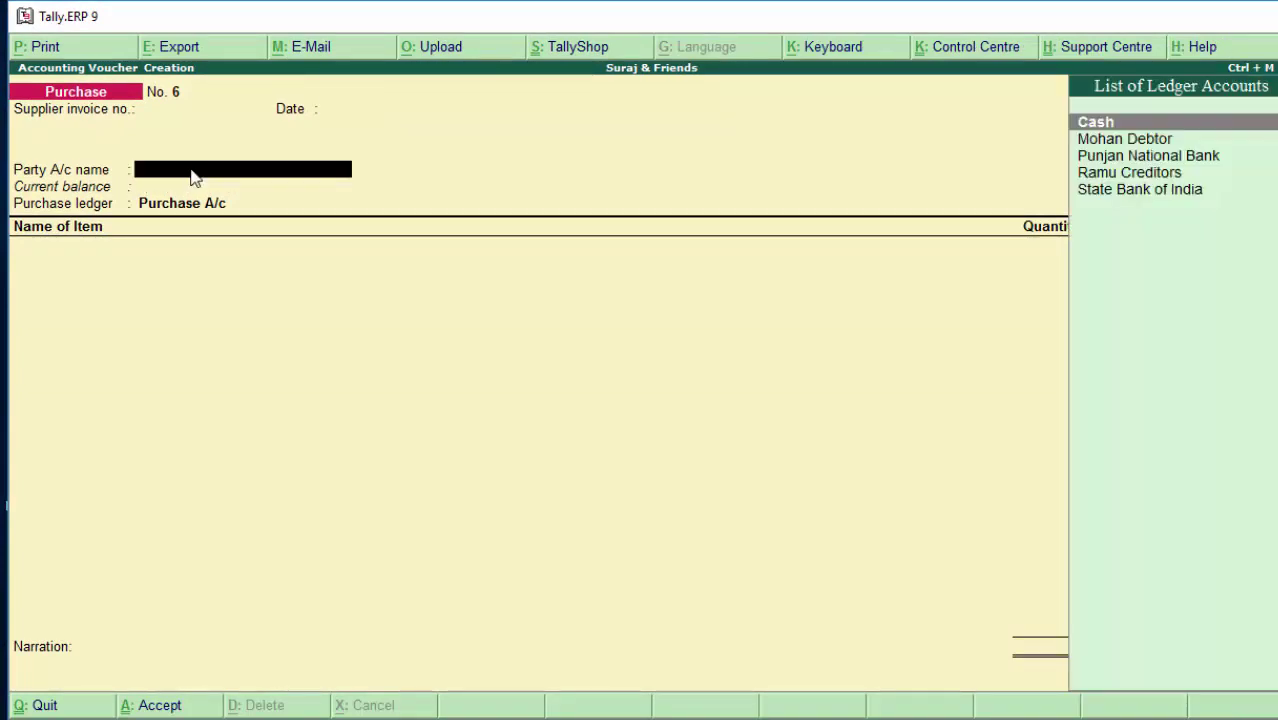
pyautogui.press('BackSpace')
pyautogui.click(324, 113)
pyautogui.write('2-4')
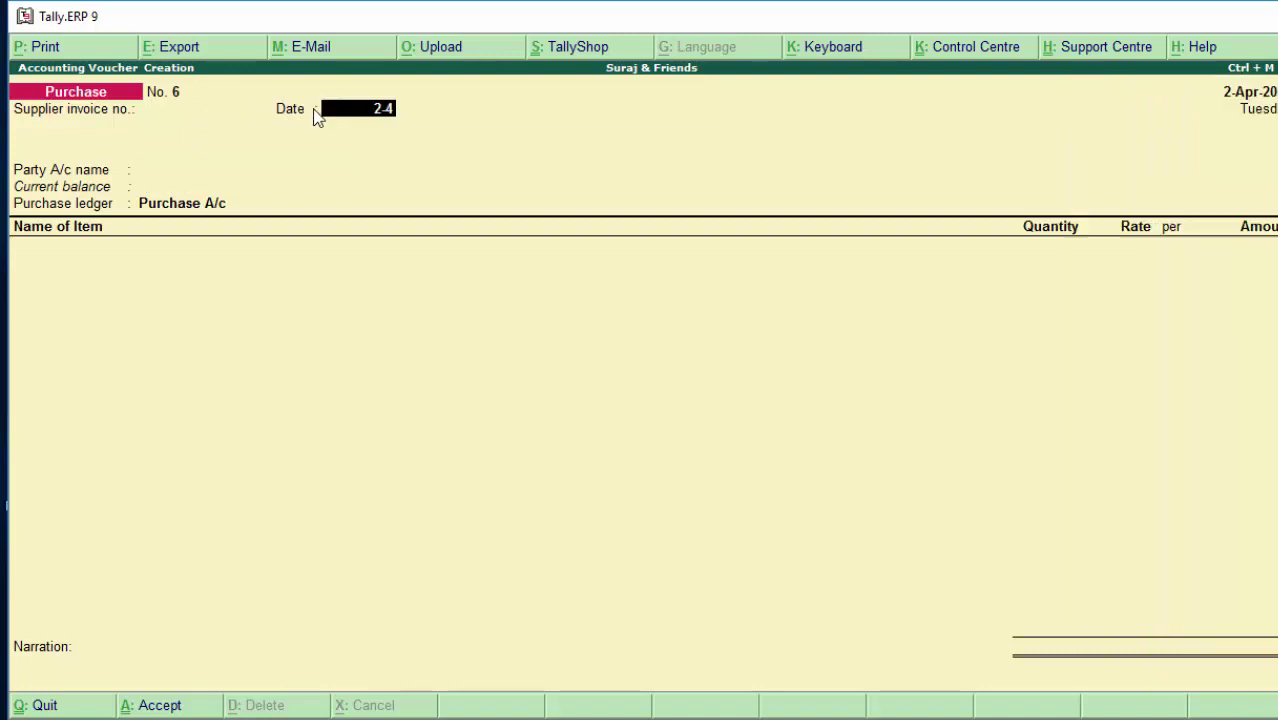
pyautogui.write('-2')
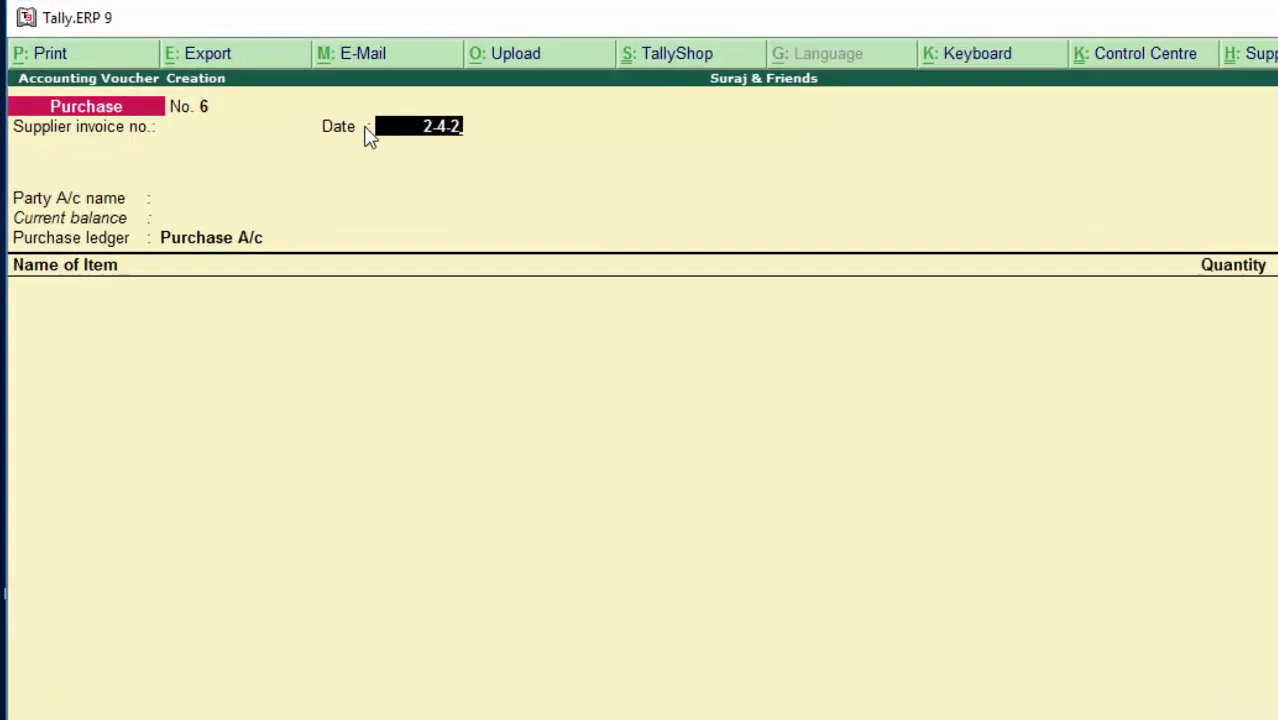
pyautogui.write('019')
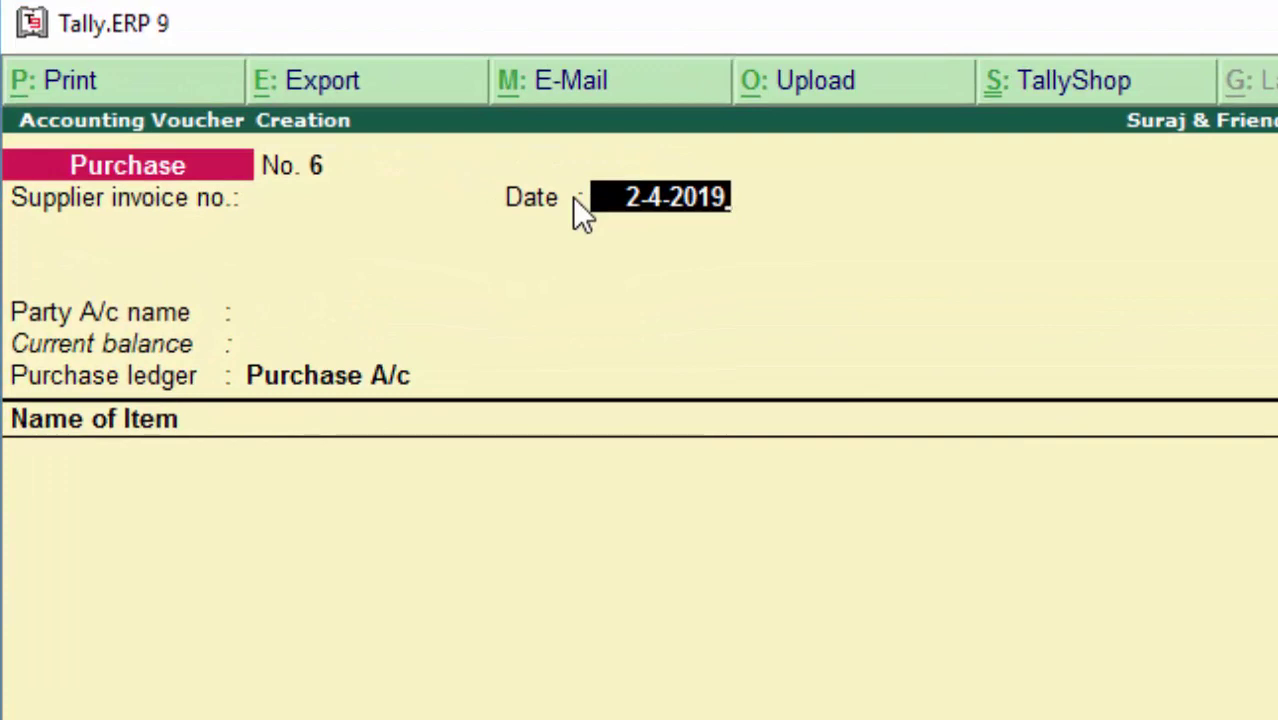
pyautogui.press('Return')
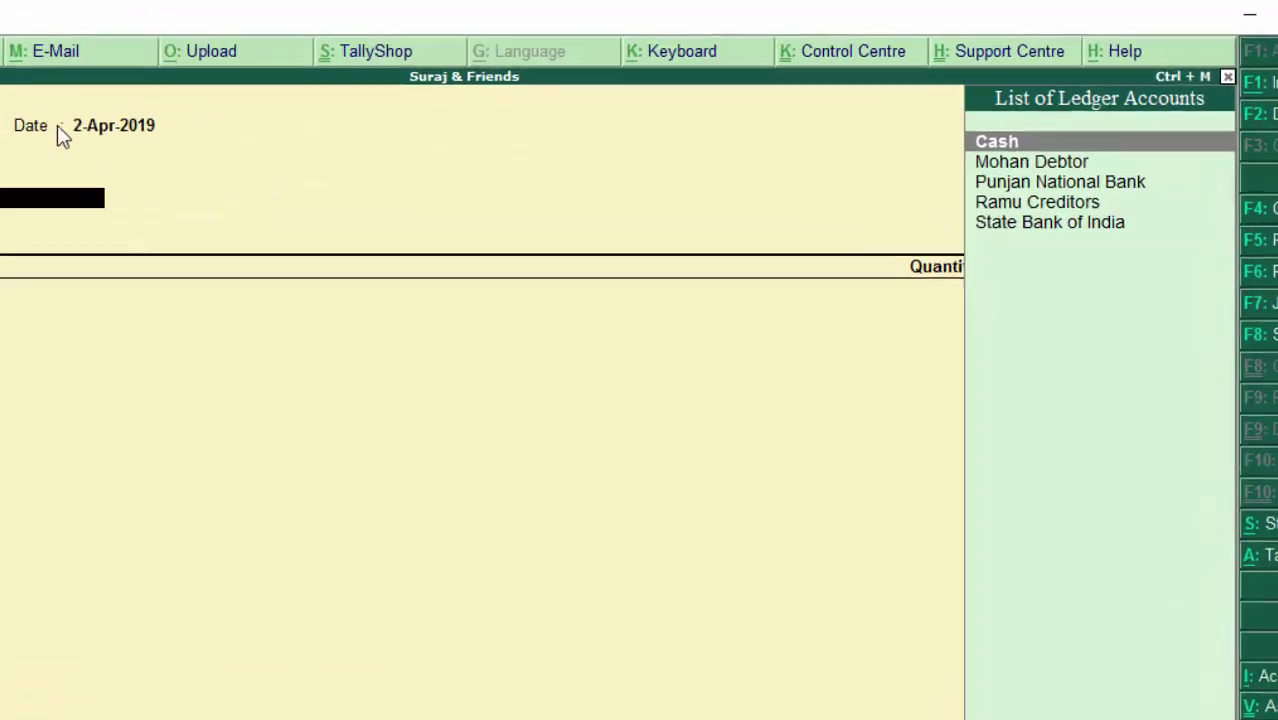
pyautogui.press('Down')
pyautogui.press('Return')
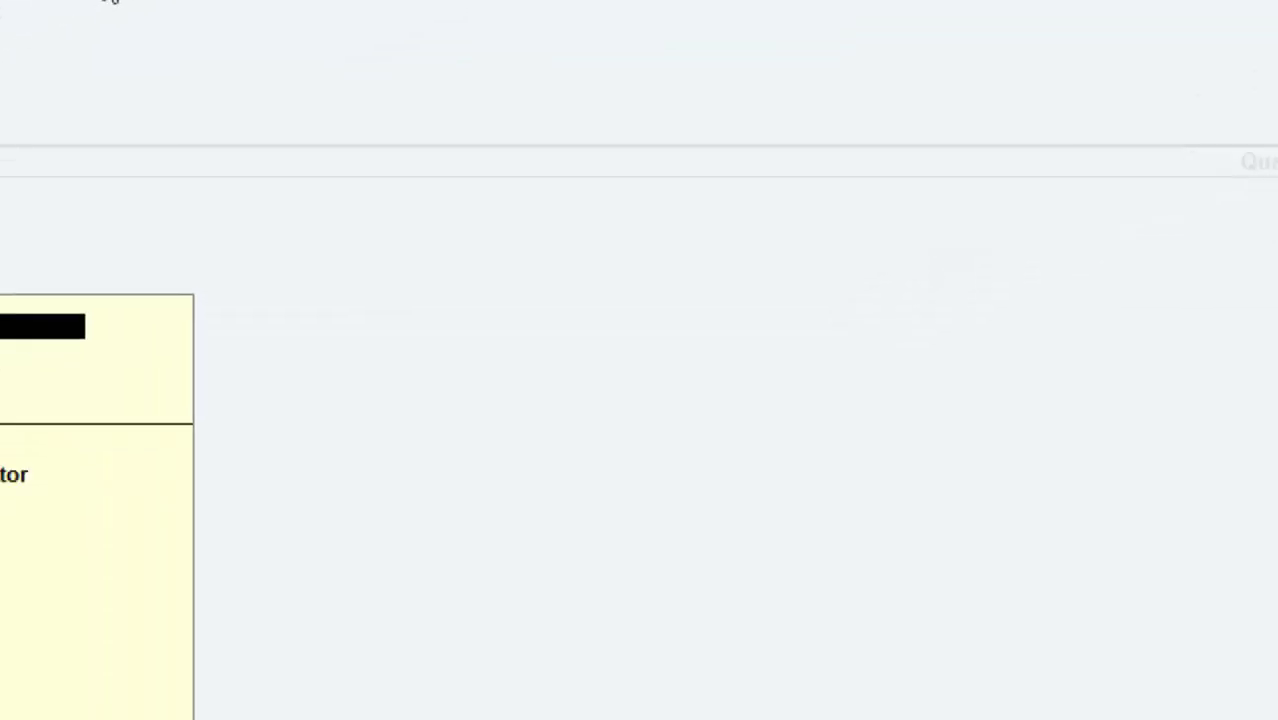
# Step: Correct the party name and enter the Other Reference number in the party details
pyautogui.press('BackSpace')
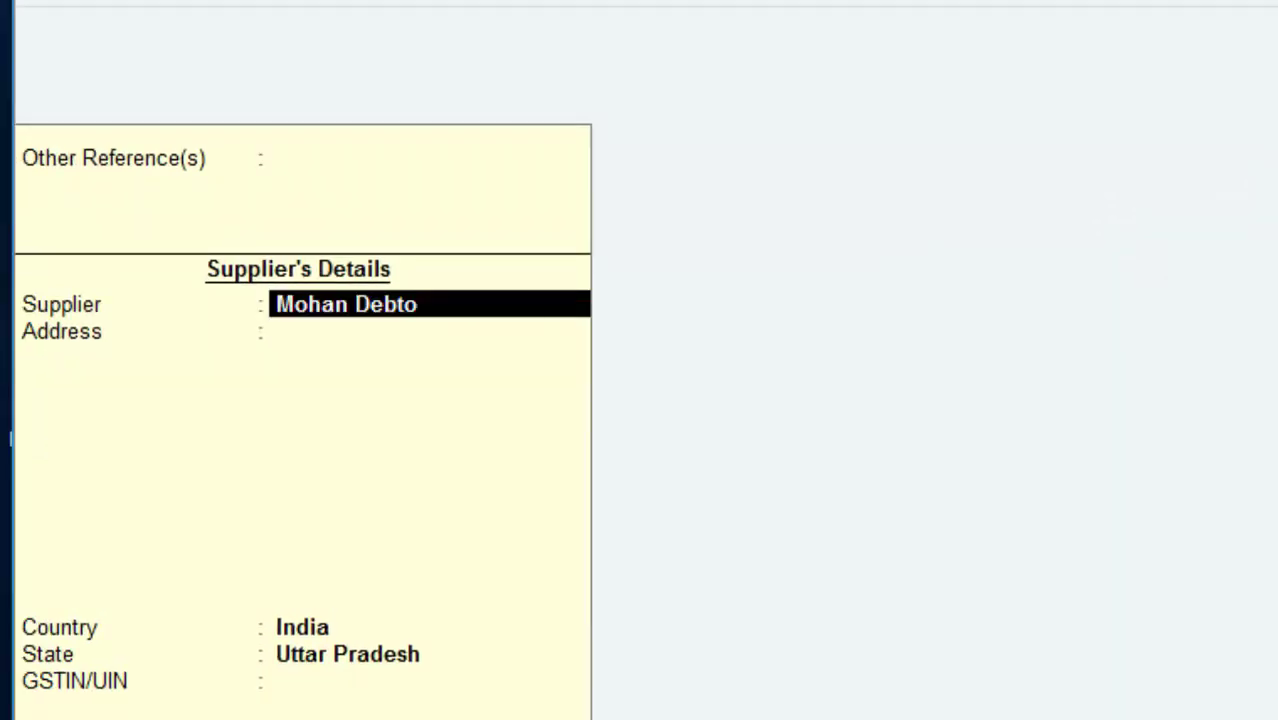
pyautogui.press('BackSpace')
pyautogui.press('BackSpace')
pyautogui.press('BackSpace')
pyautogui.press('BackSpace')
pyautogui.press('BackSpace')
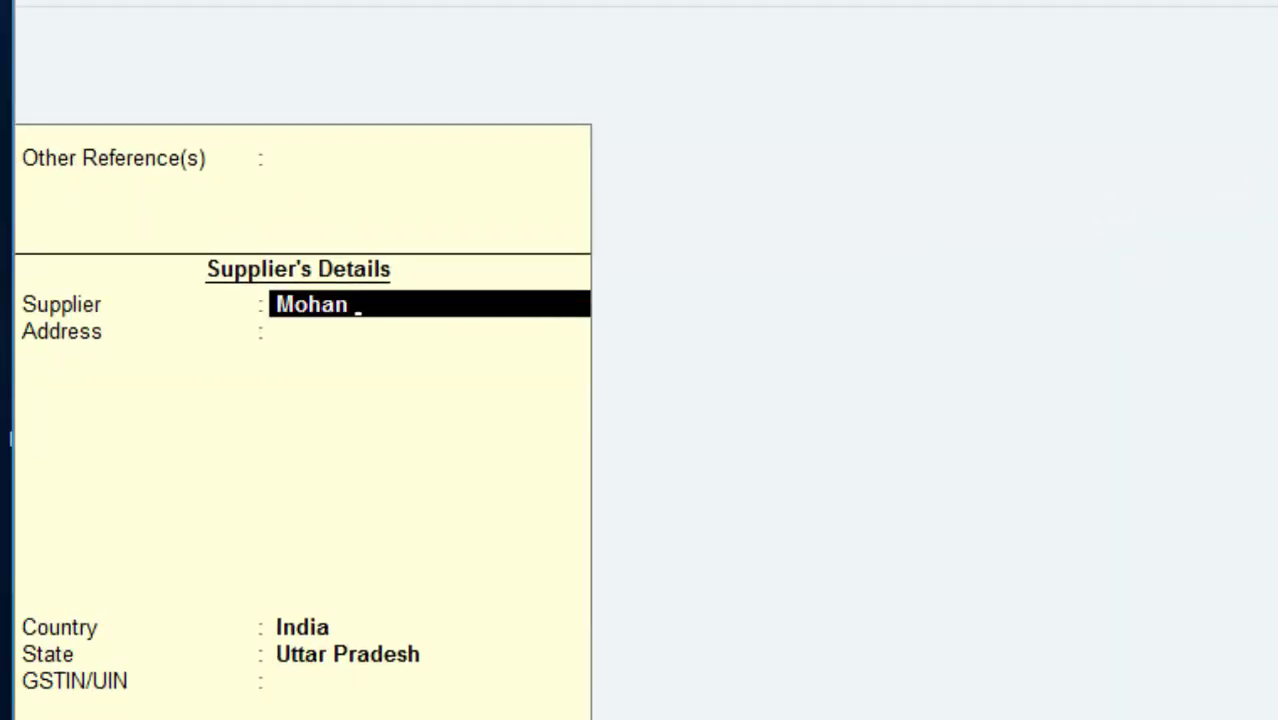
pyautogui.write('De')
pyautogui.write('b')
pyautogui.press('BackSpace')
pyautogui.press('BackSpace')
pyautogui.press('BackSpace')
pyautogui.press('Return')
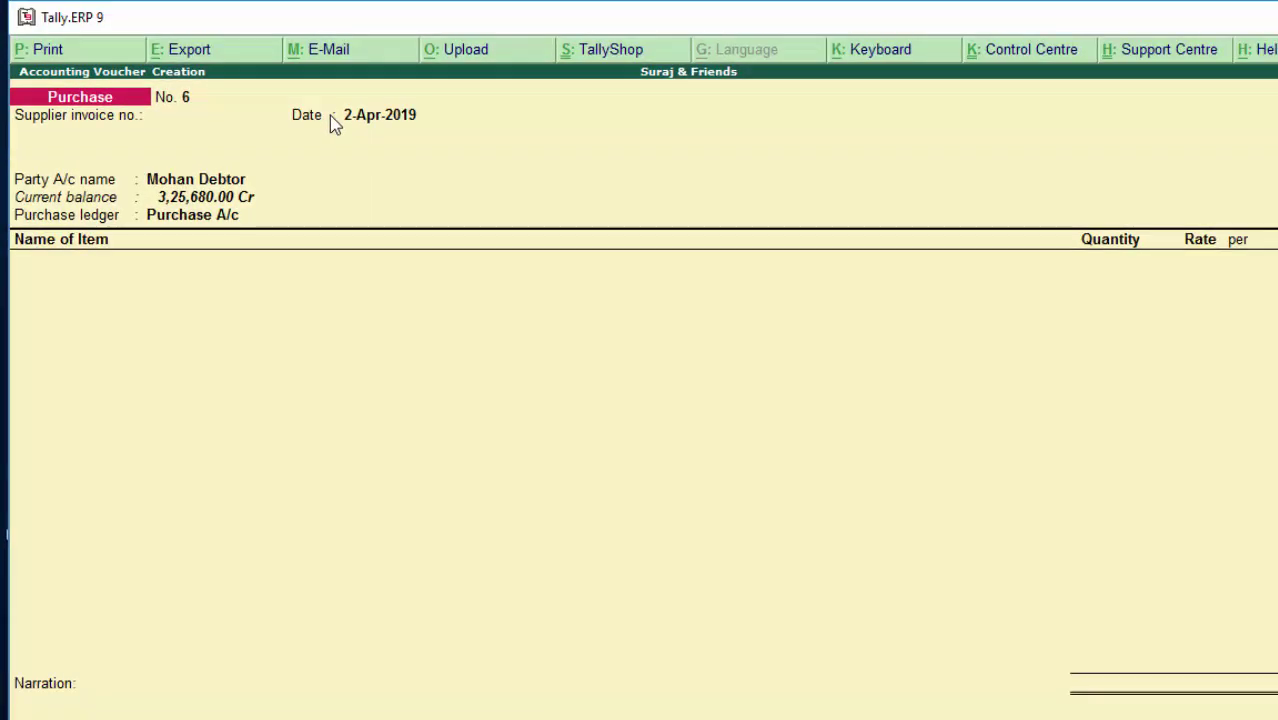
pyautogui.press('Return')
pyautogui.press('Return')
pyautogui.press('Return')
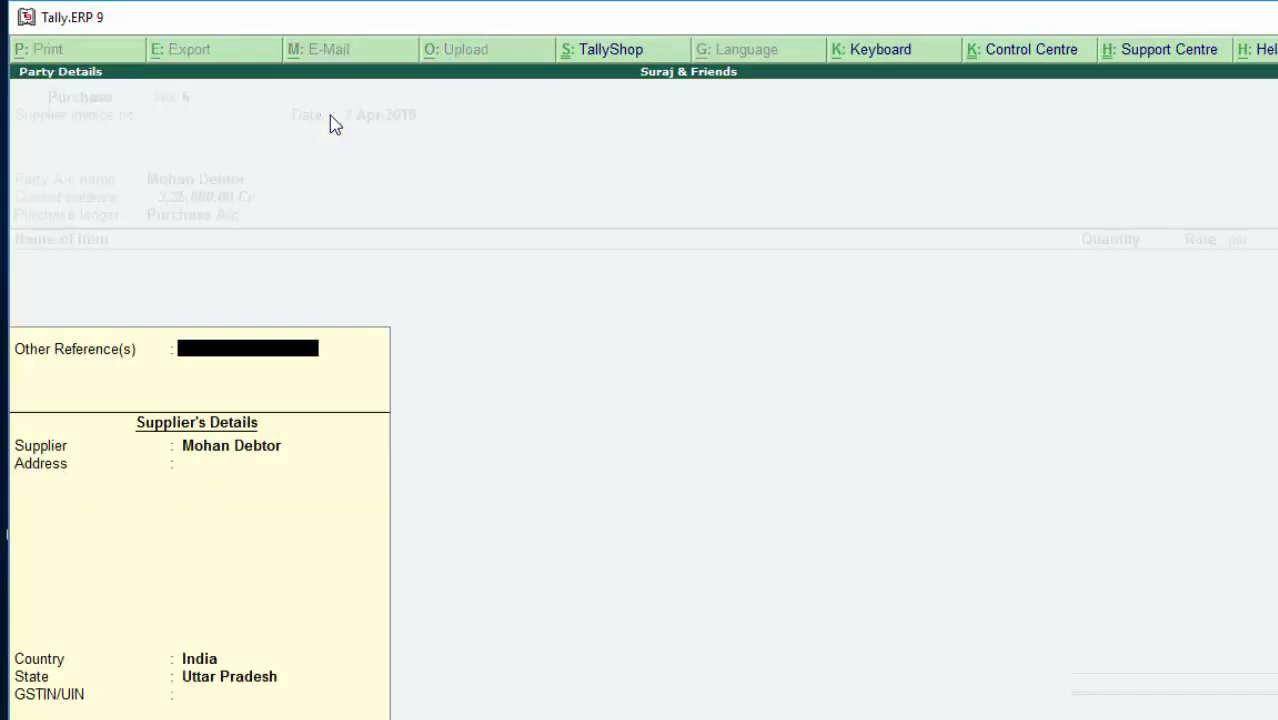
pyautogui.write('78')
pyautogui.write('9')
pyautogui.press('Return')
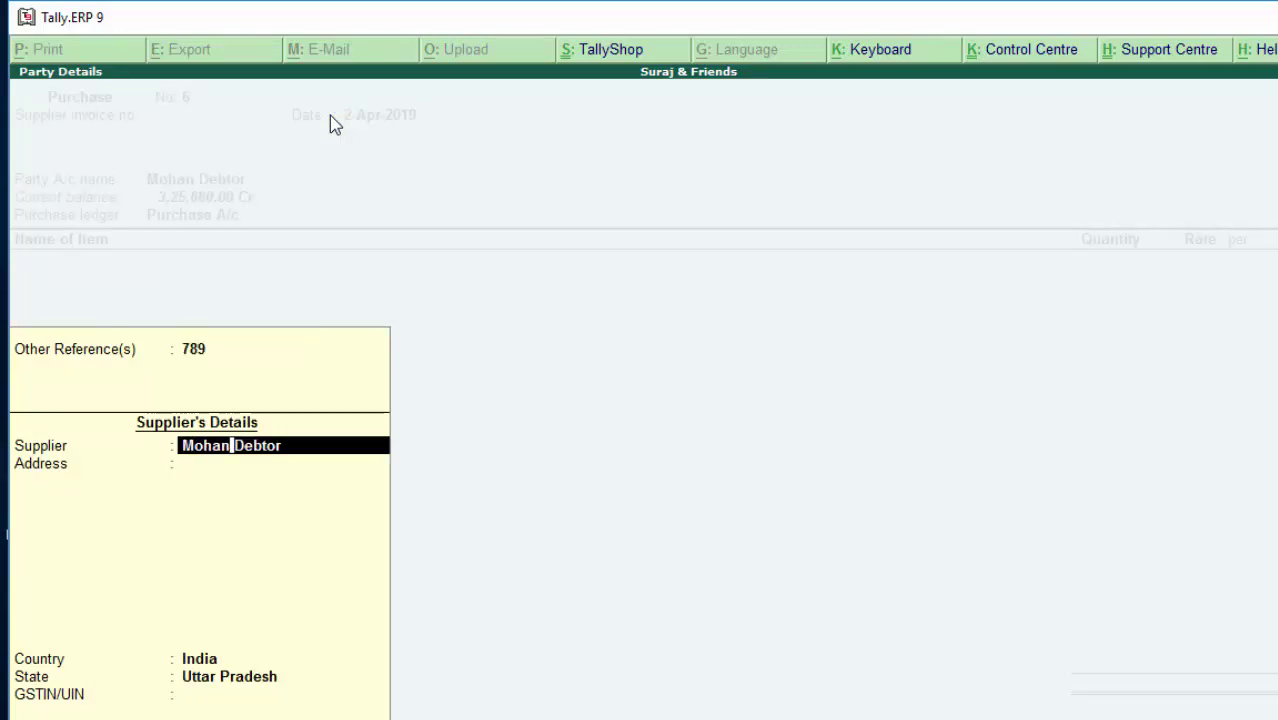
# Step: Enter the supplier's name and address, choose state Madhya Pradesh, and type the GSTIN
pyautogui.write('Sachin')
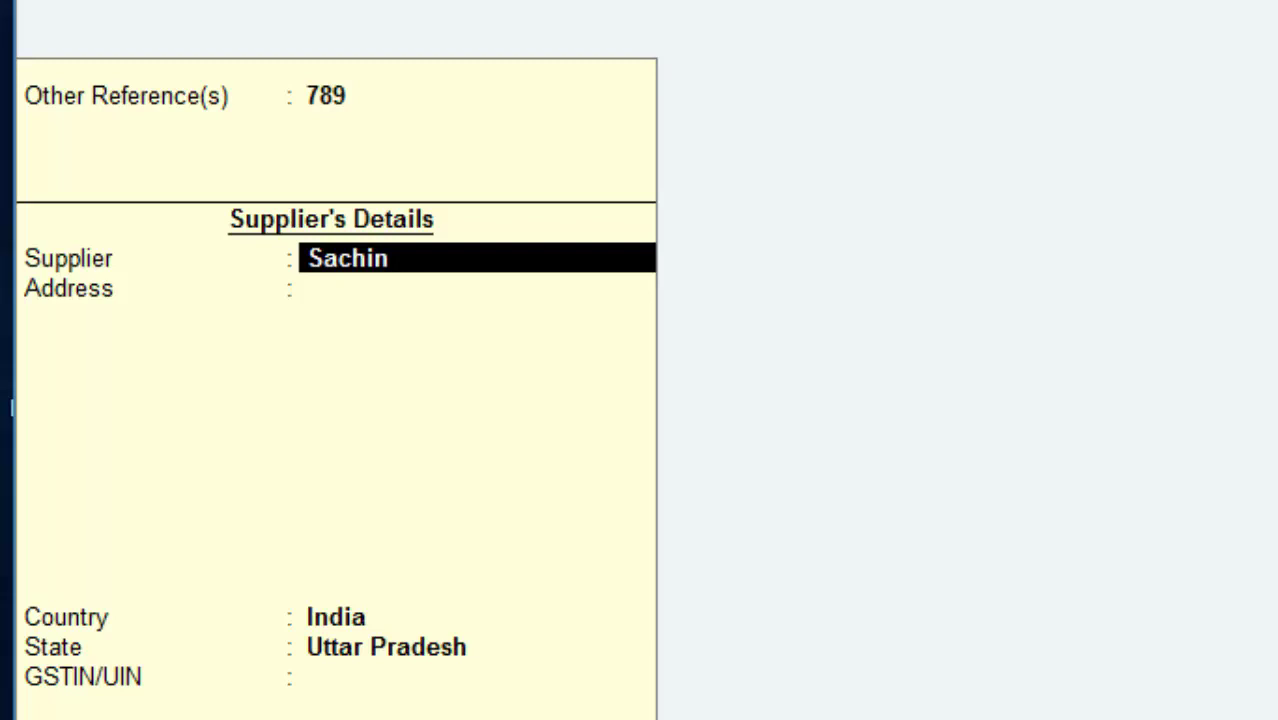
pyautogui.press('Return')
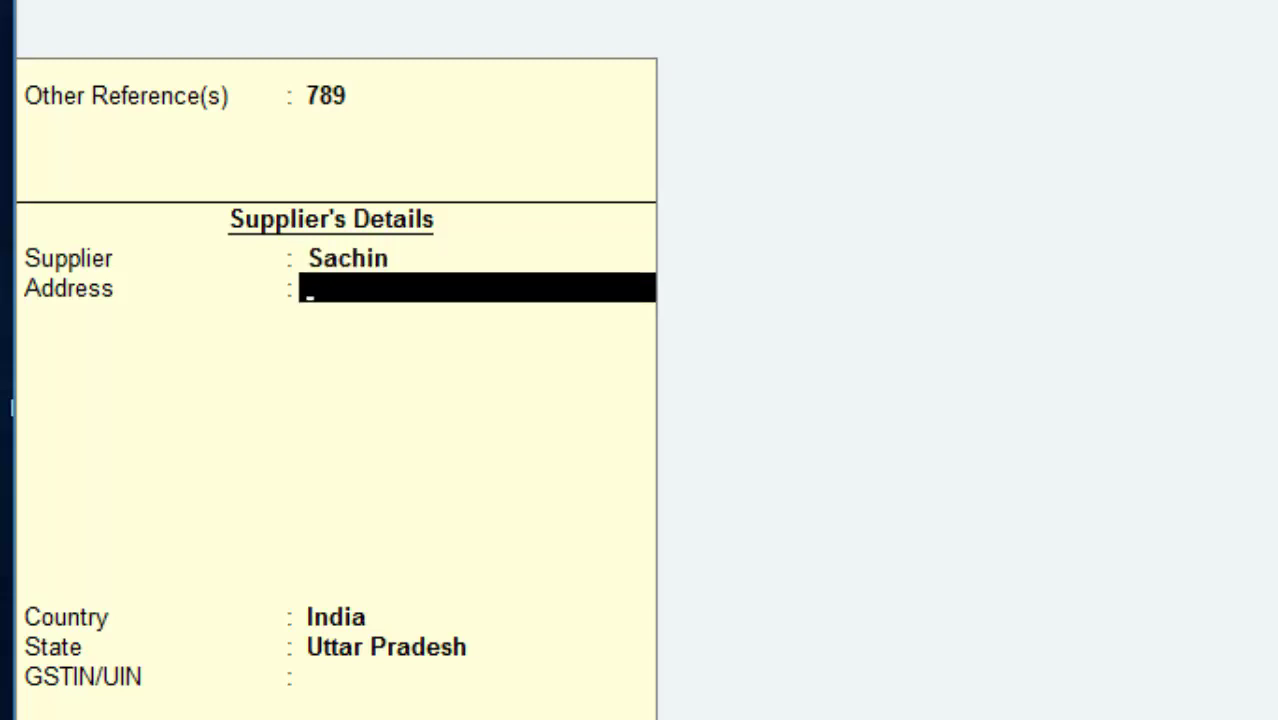
pyautogui.write('Ita')
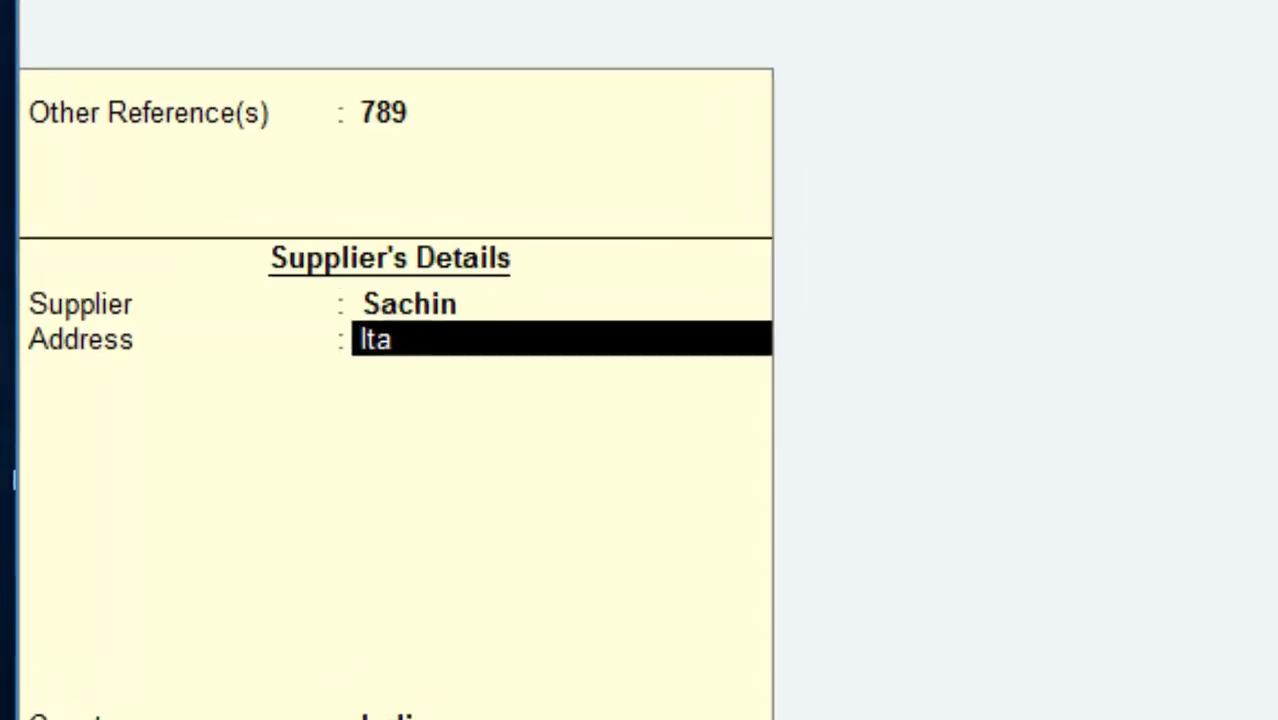
pyautogui.write('s')
pyautogui.press('BackSpace')
pyautogui.write('rs')
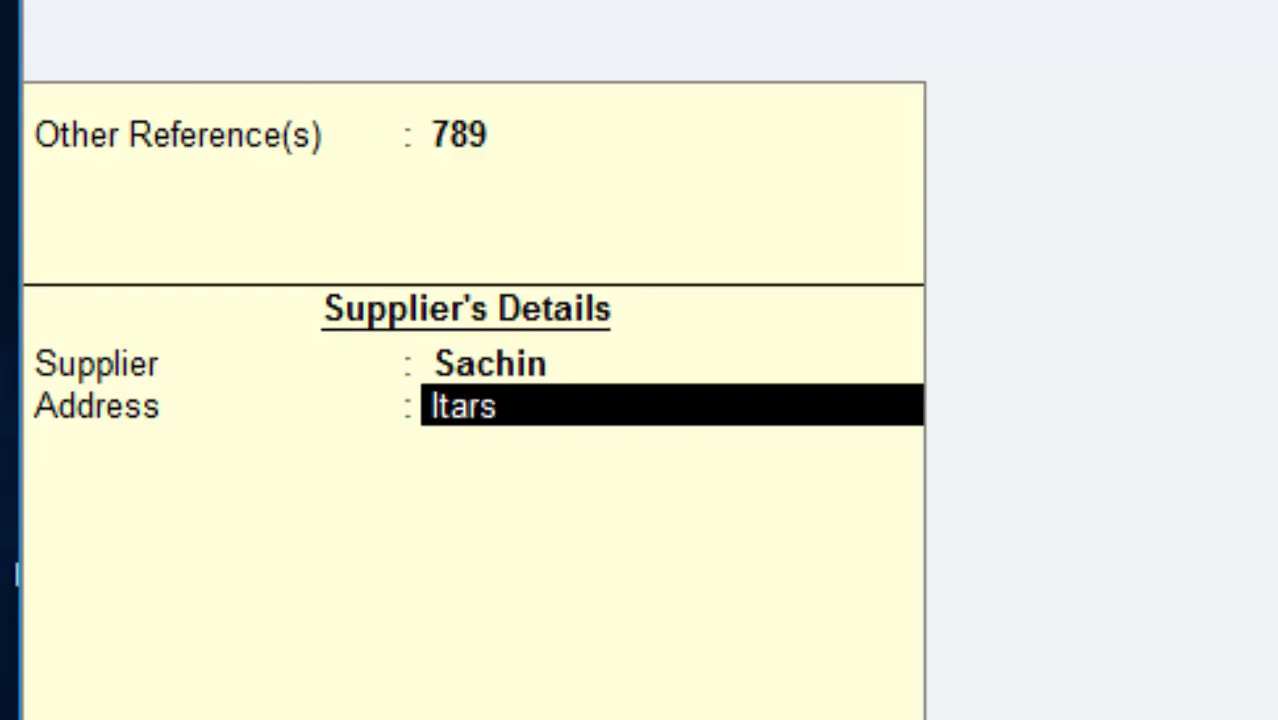
pyautogui.write('i')
pyautogui.write(' M')
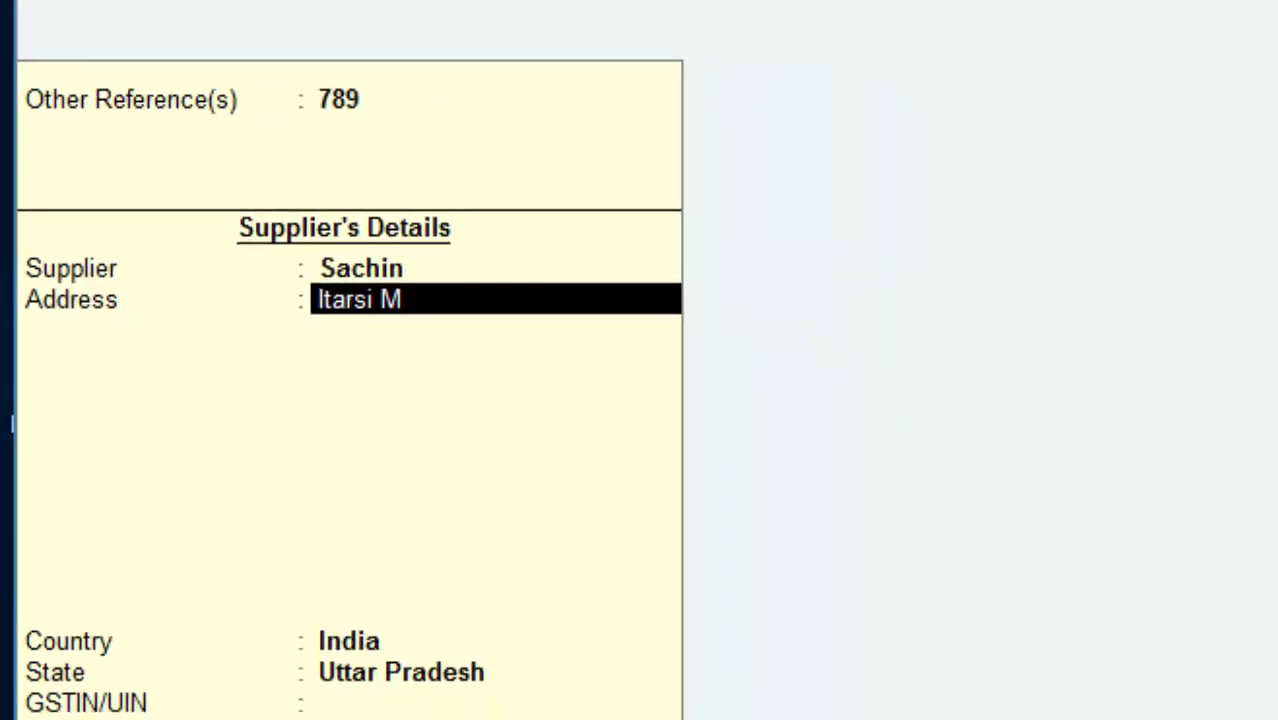
pyautogui.write('P')
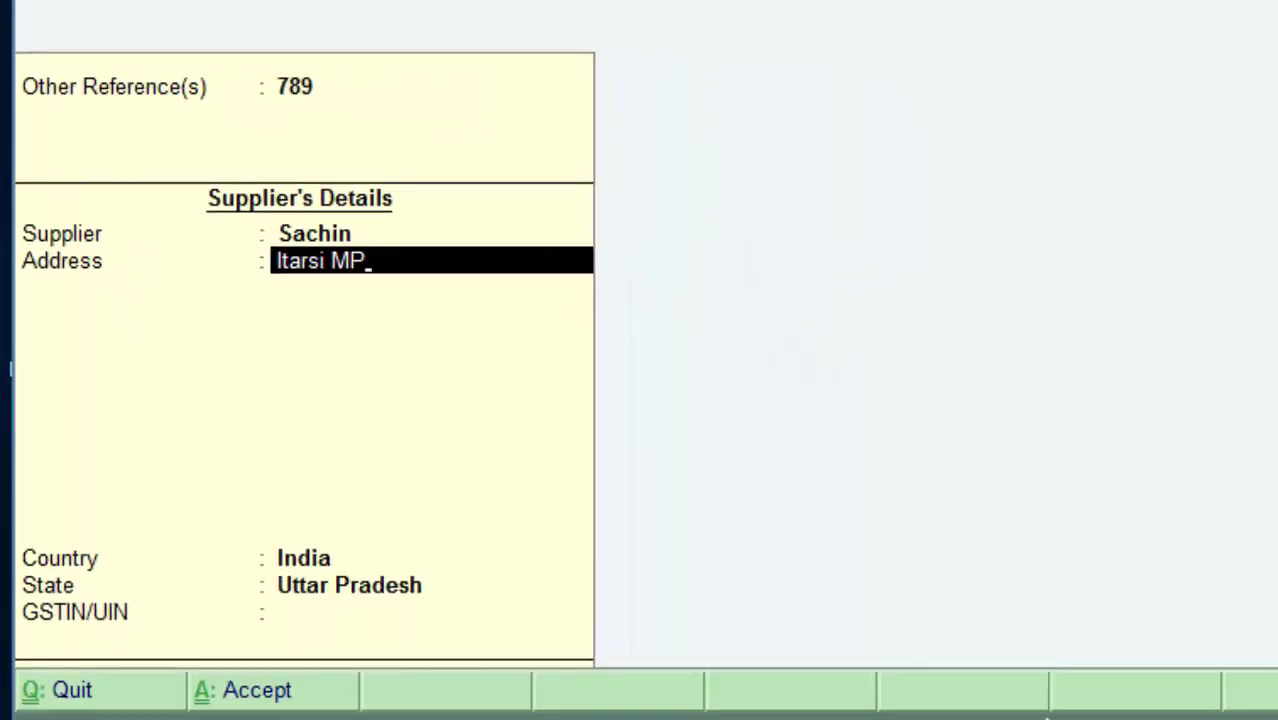
pyautogui.press('Return')
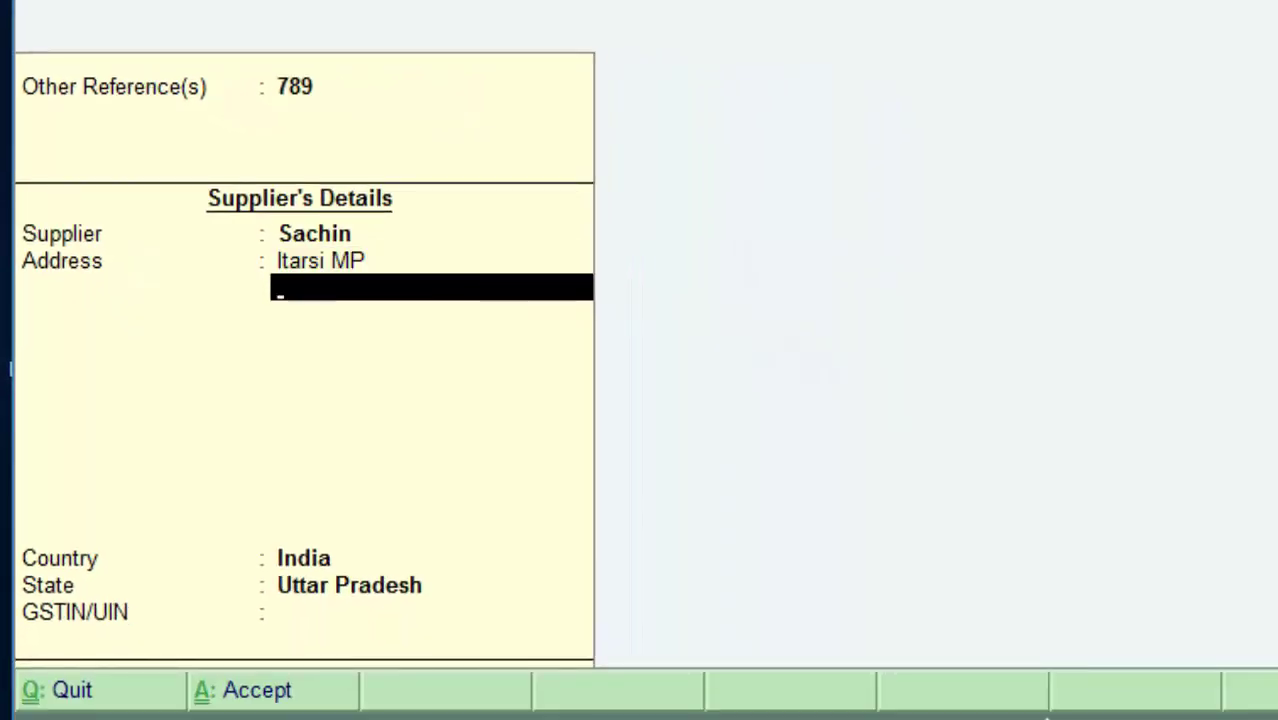
pyautogui.press('Return')
pyautogui.press('Return')
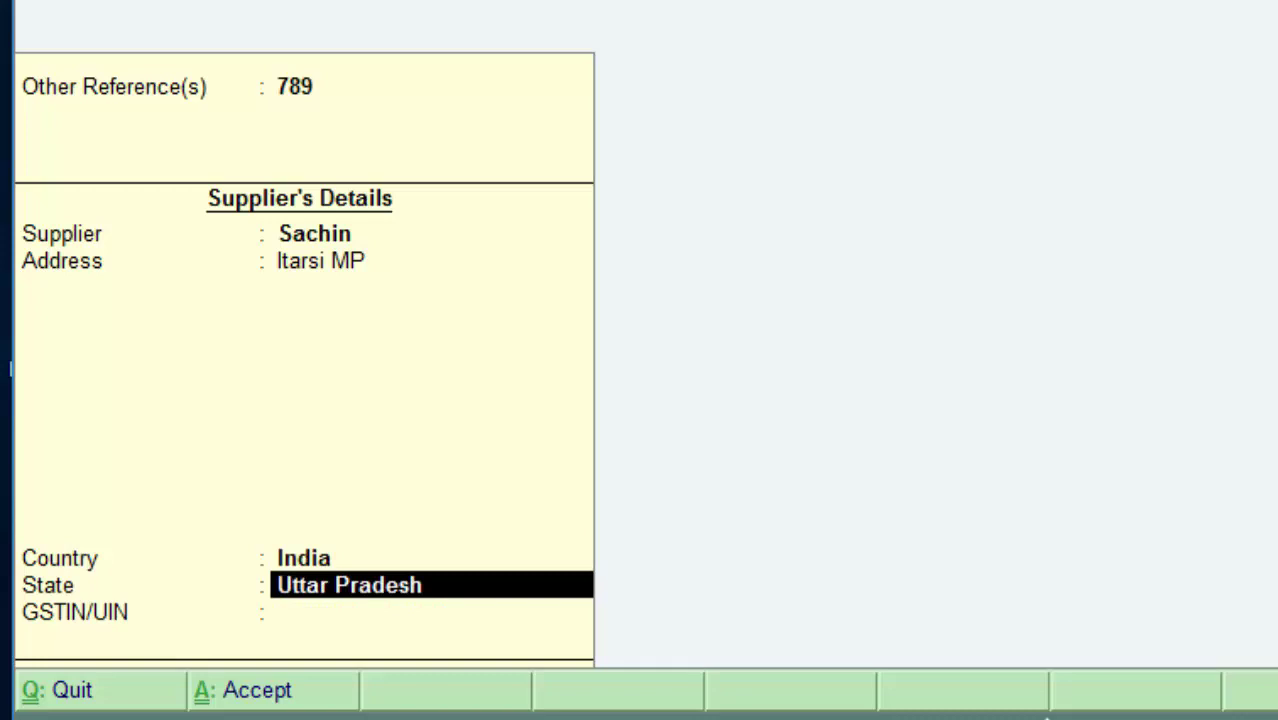
pyautogui.write('M')
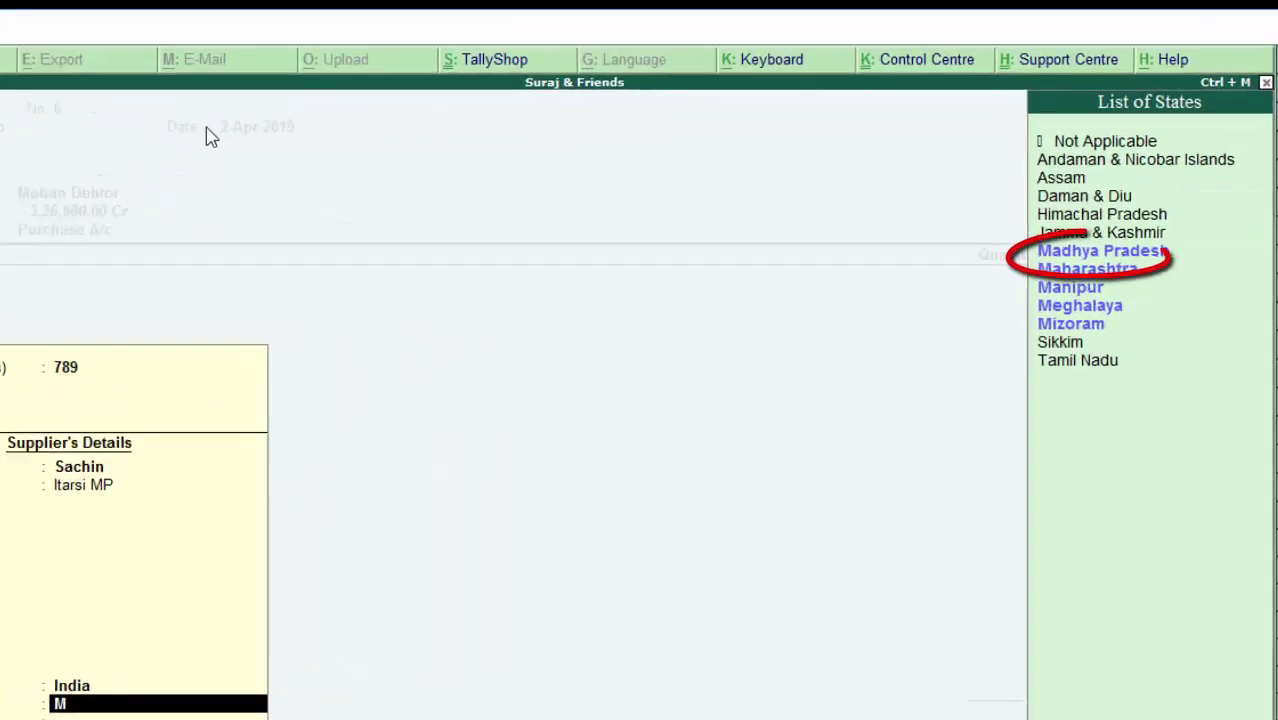
pyautogui.press('Return')
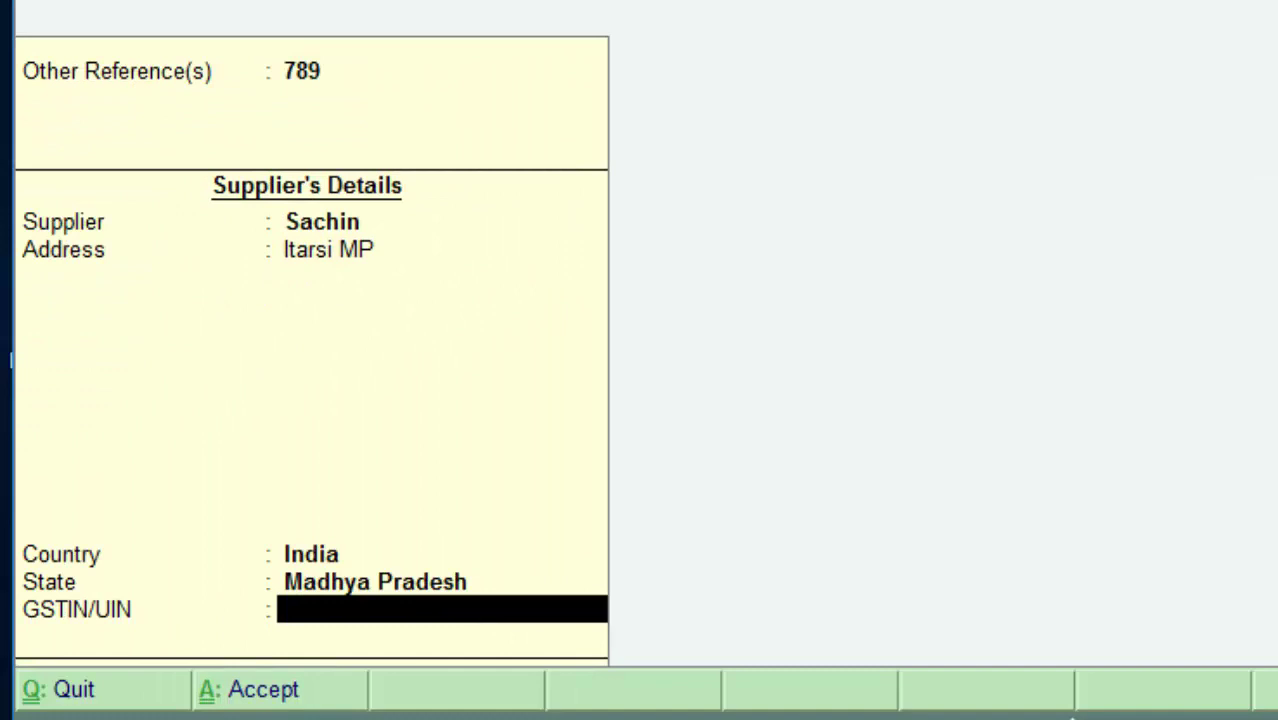
pyautogui.write('M')
pyautogui.write('P77788')
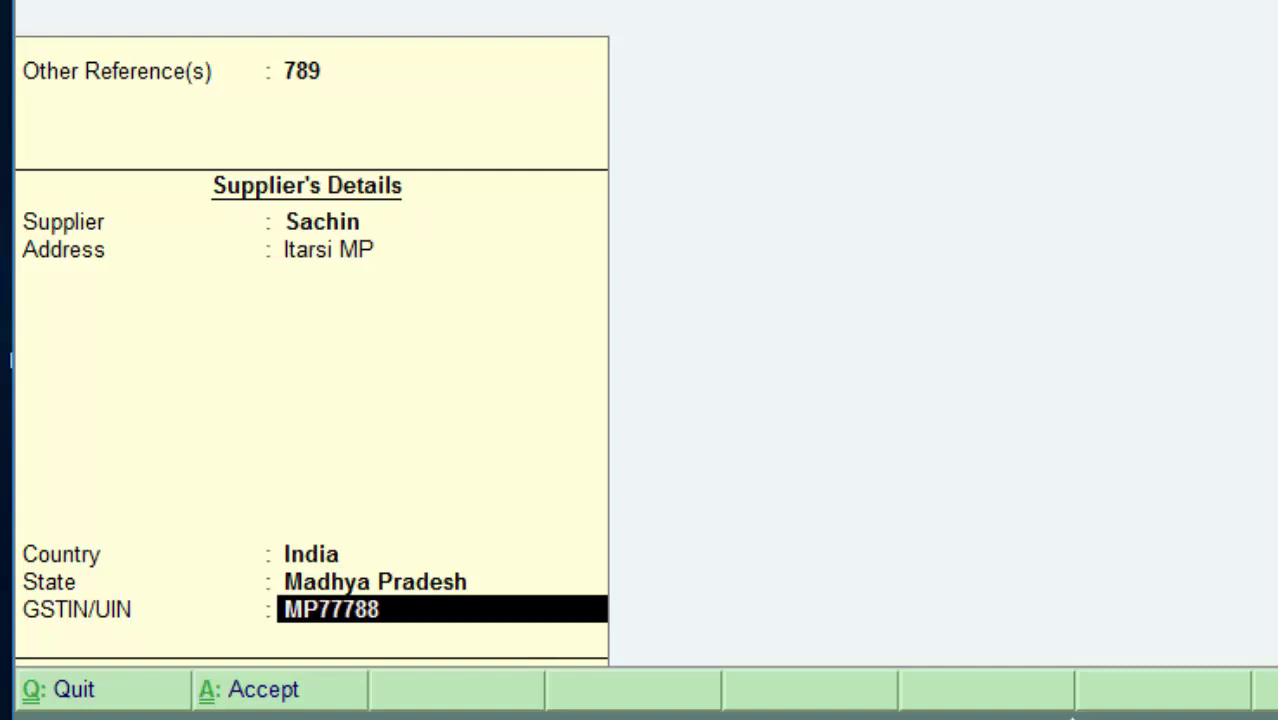
pyautogui.write('8')
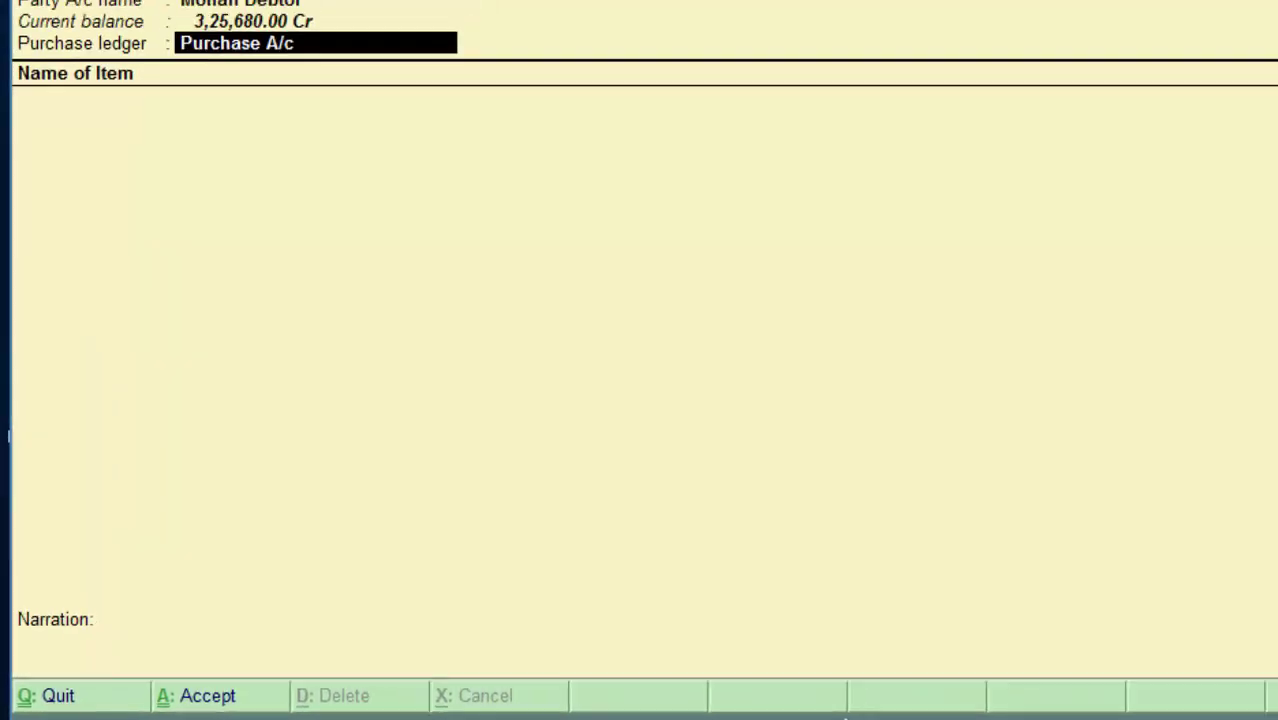
# Step: Keep Purchase A/c and add 7 Jeans from godown Deoria at 340.00, totalling 2,380.00
pyautogui.press('Return')
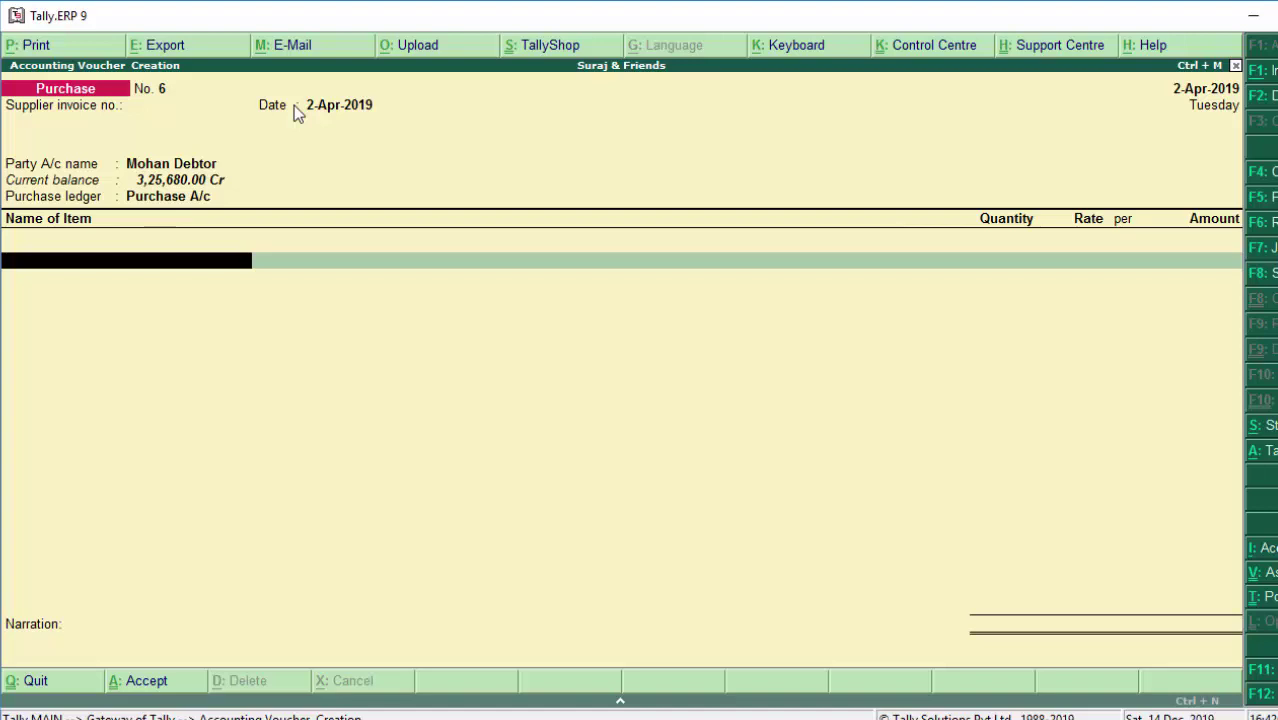
pyautogui.write('S')
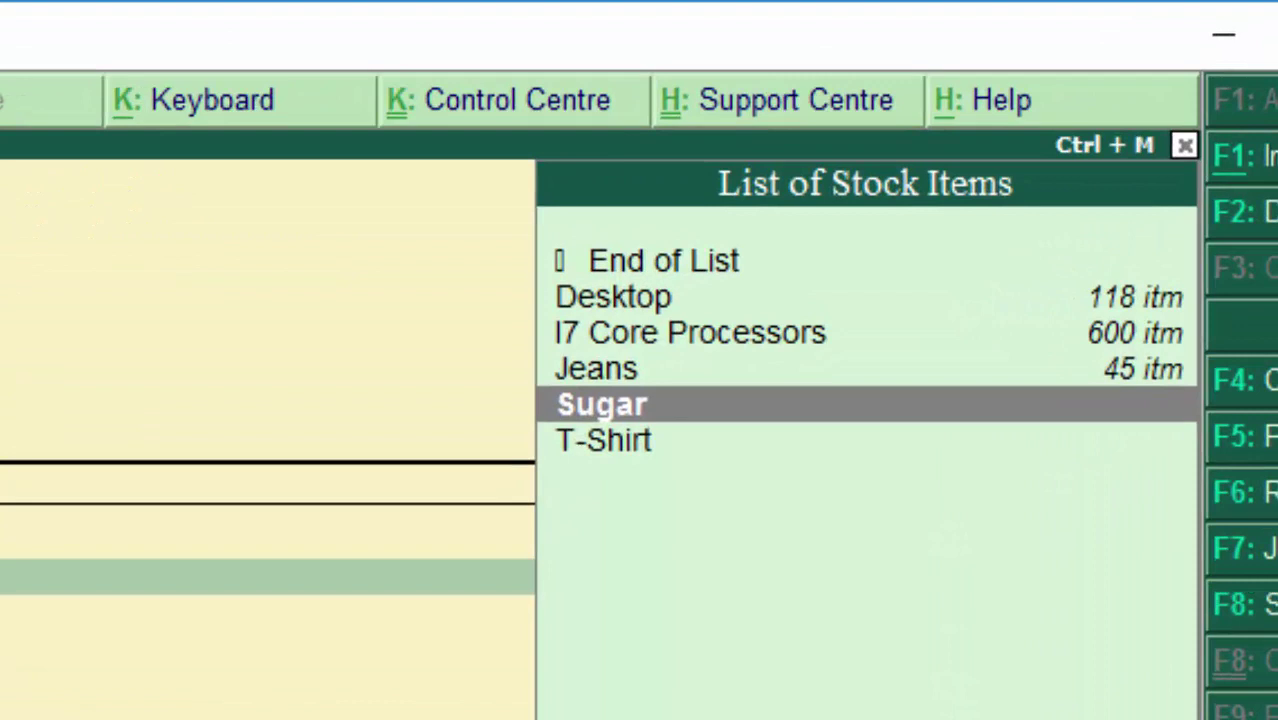
pyautogui.click(602, 368)
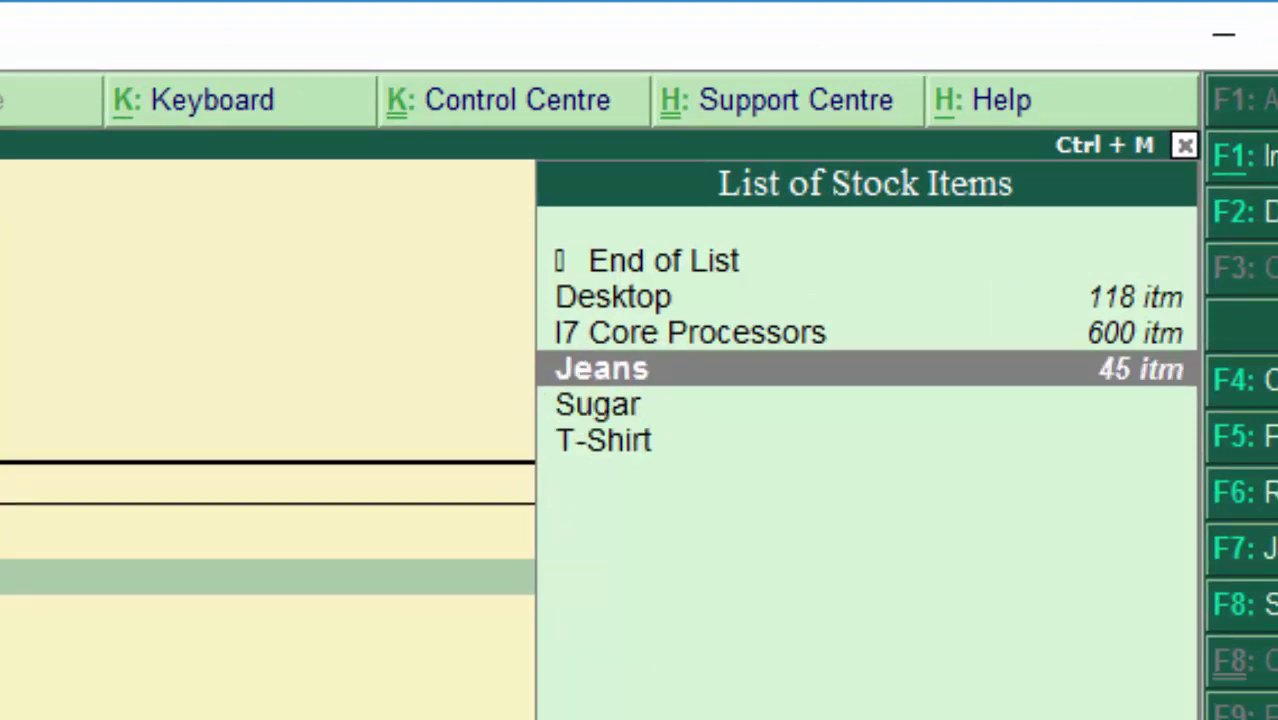
pyautogui.press('Return')
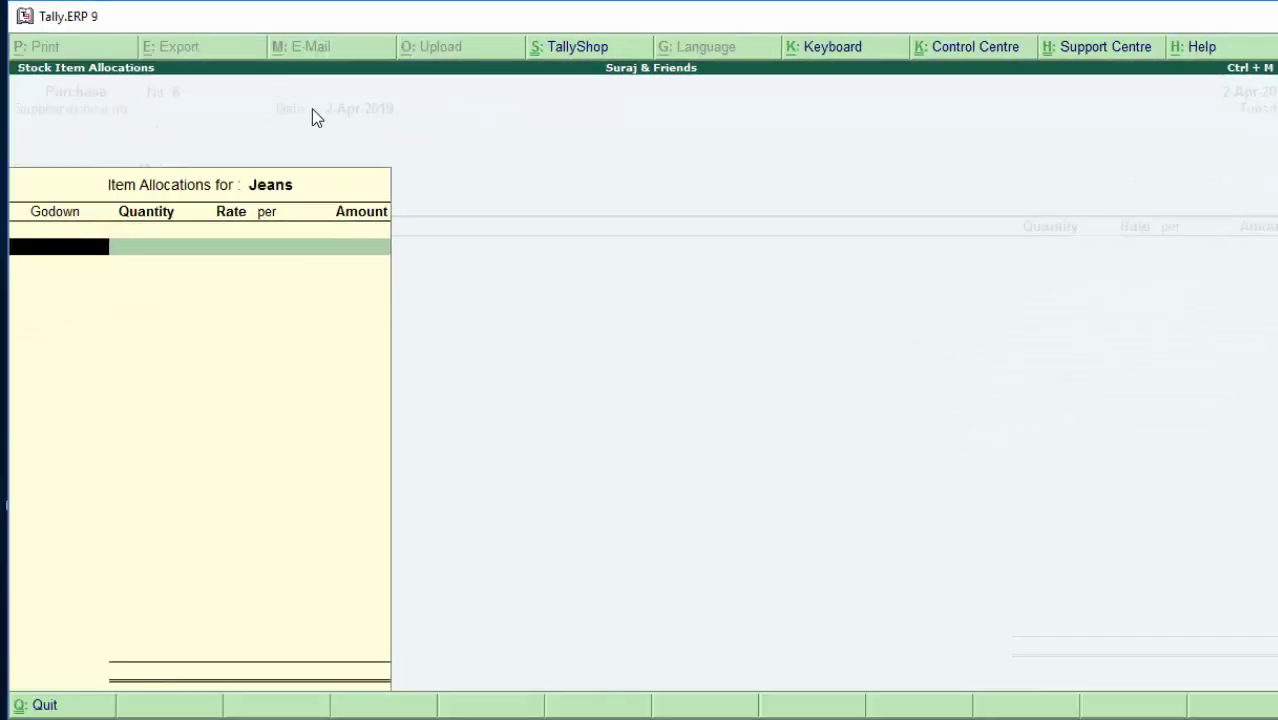
pyautogui.press('Return')
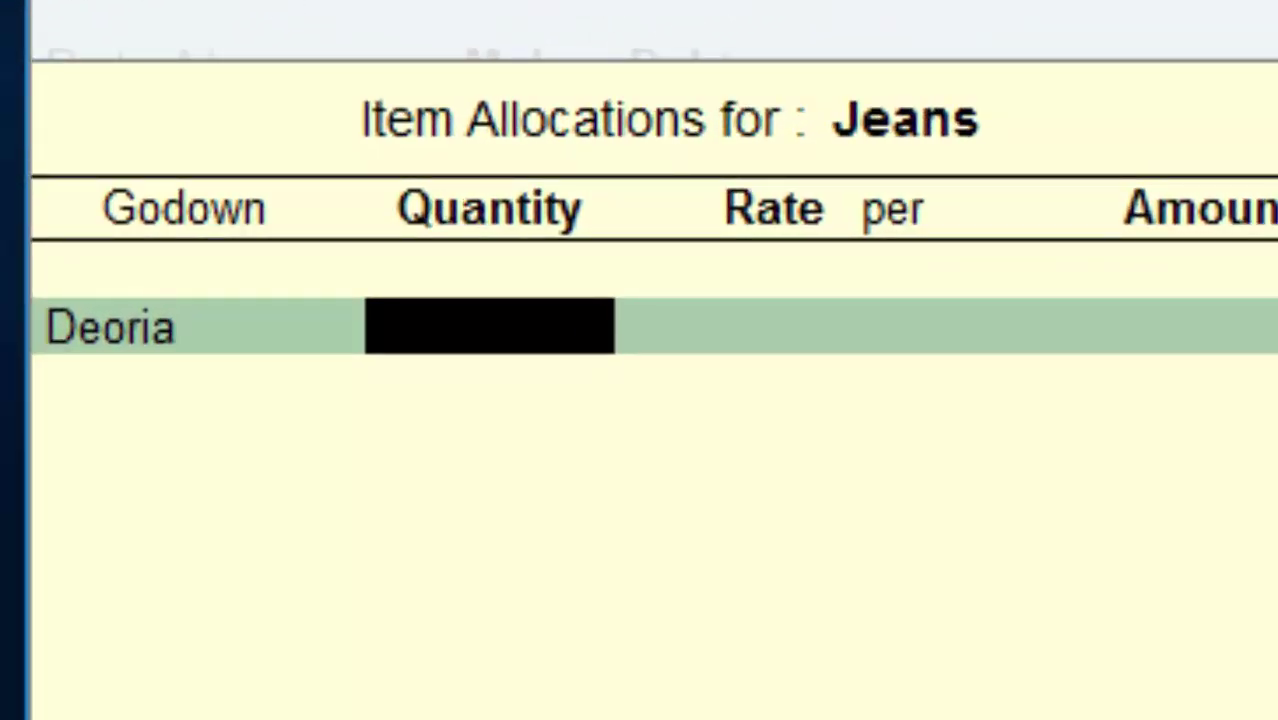
pyautogui.write('7')
pyautogui.press('Return')
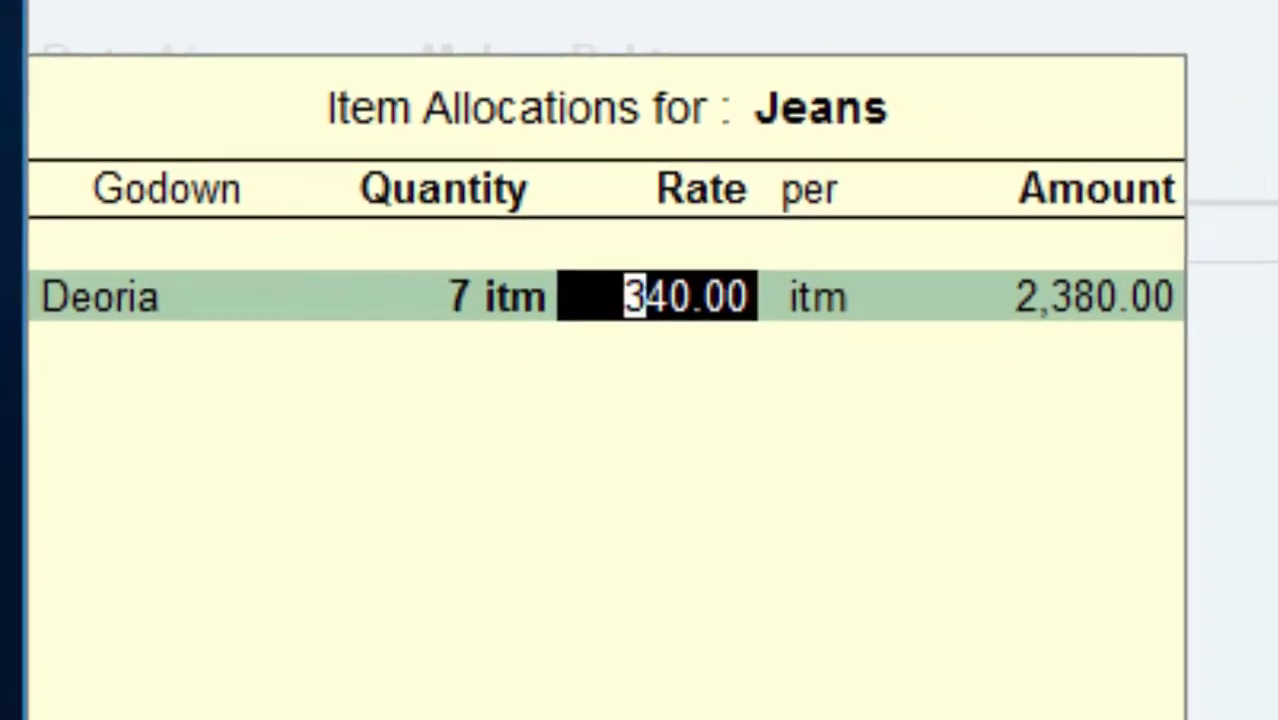
pyautogui.press('Return')
pyautogui.press('Return')
pyautogui.press('Return')
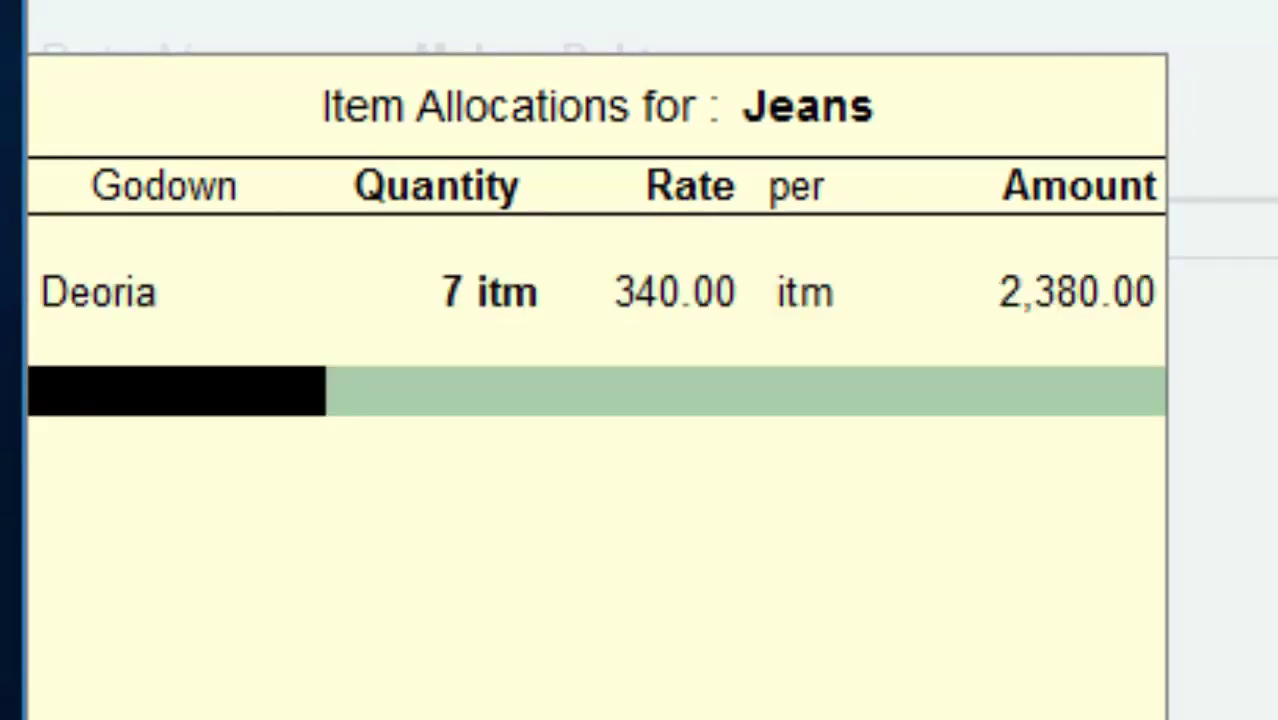
pyautogui.press('Return')
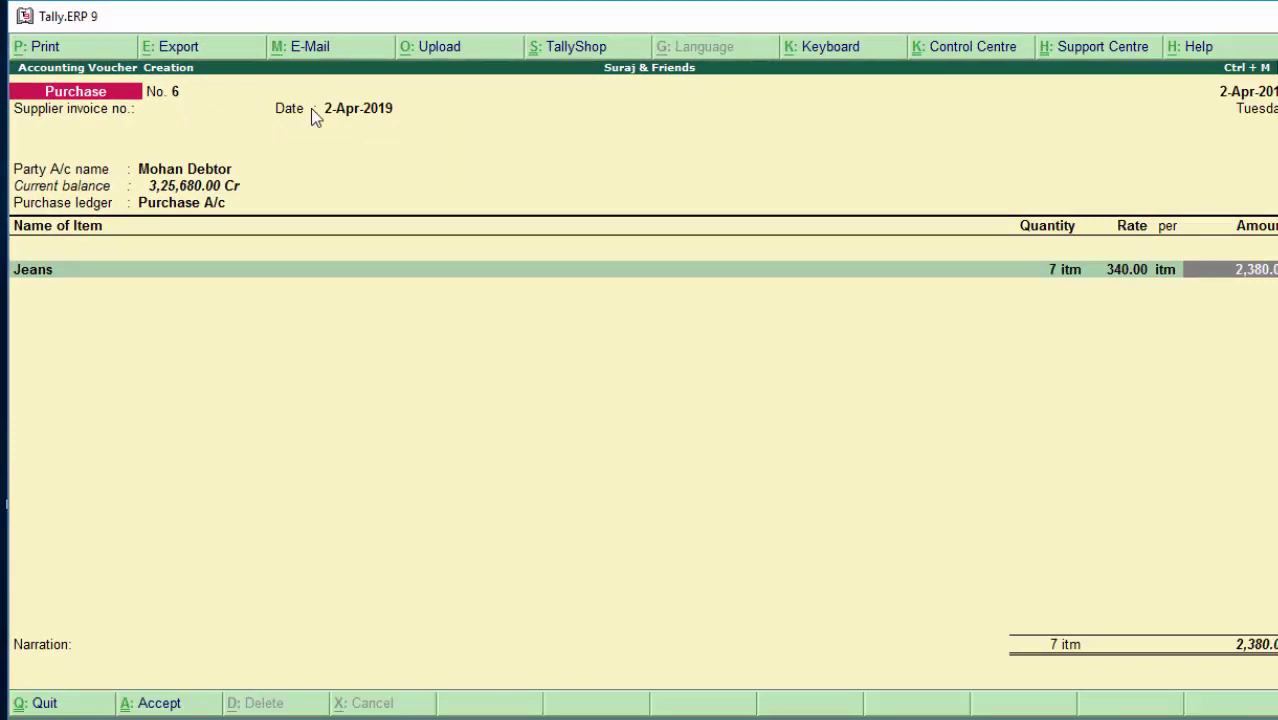
# Step: Add 50 Keyboards from godown Deoria at 120.00, totalling 6,000.00
pyautogui.press('Return')
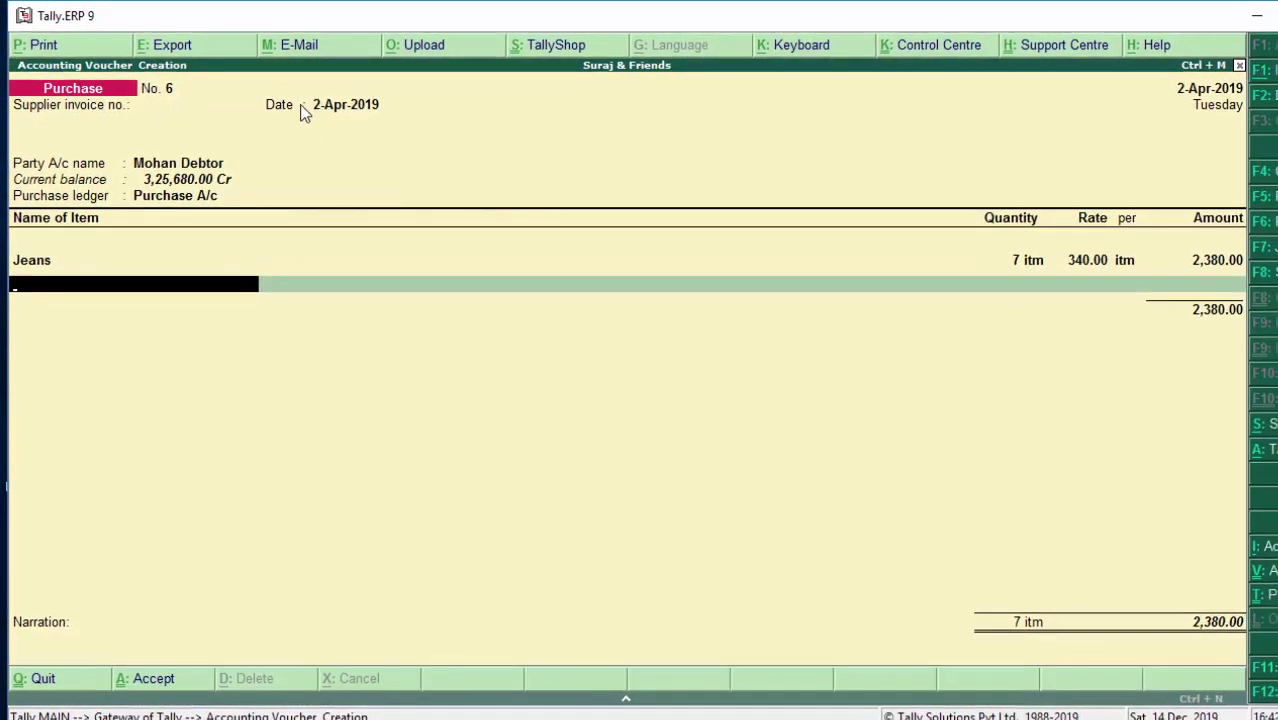
pyautogui.write('D')
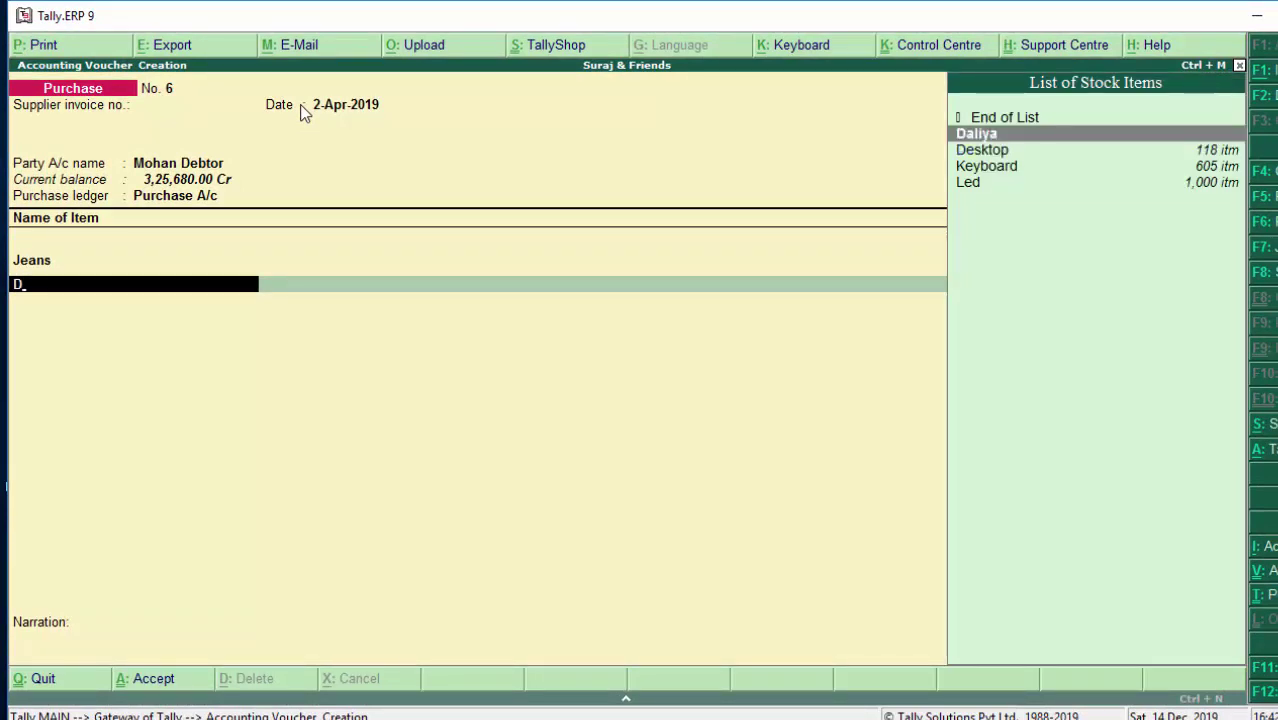
pyautogui.press('Down')
pyautogui.press('Down')
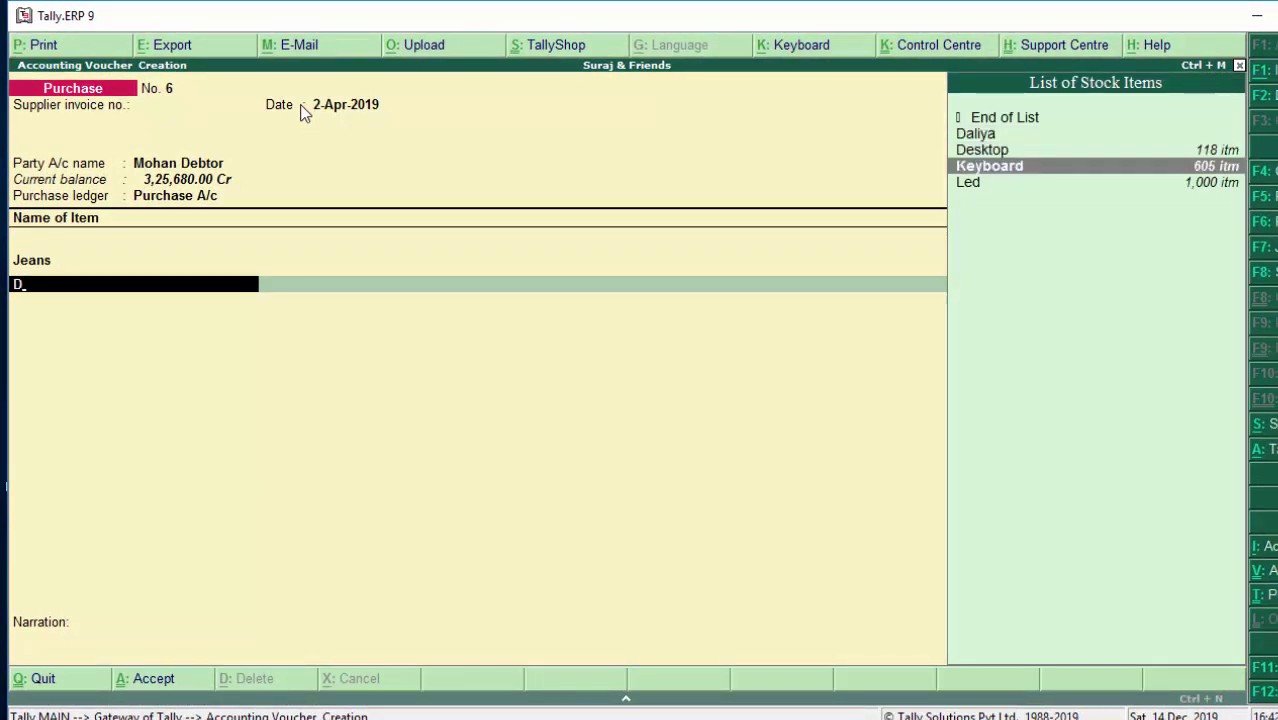
pyautogui.press('Return')
pyautogui.write('5')
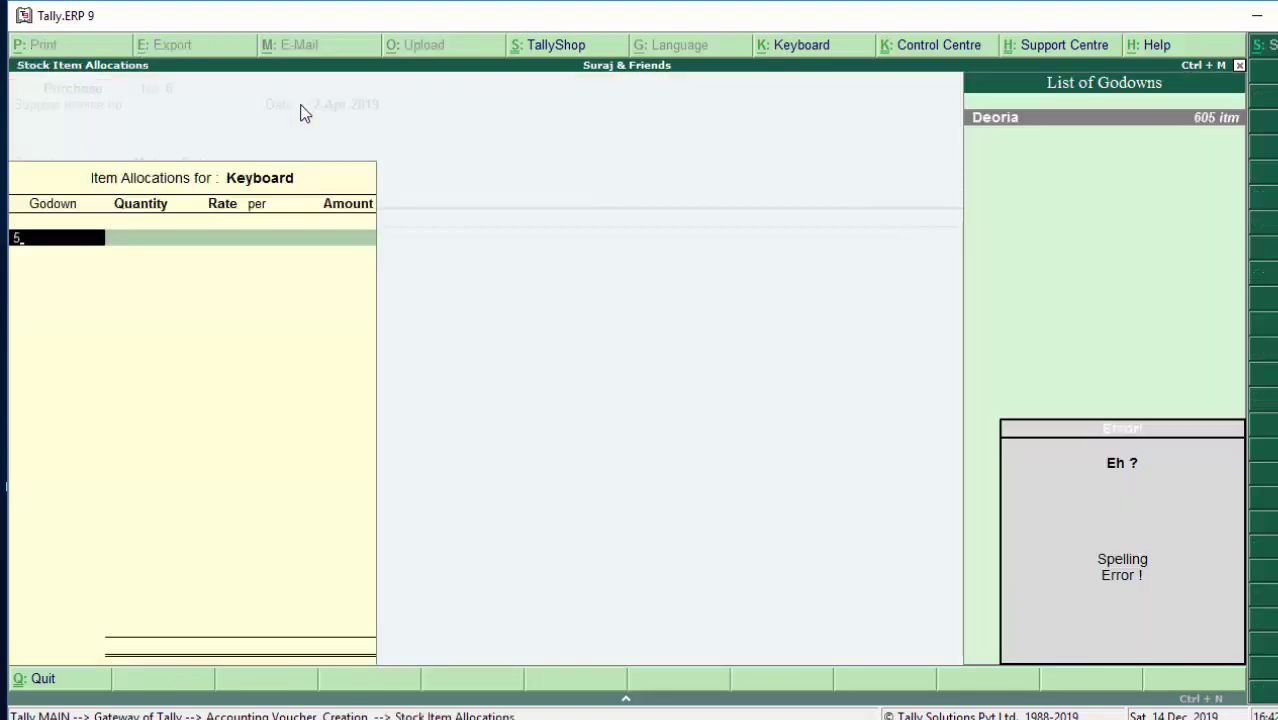
pyautogui.press('BackSpace')
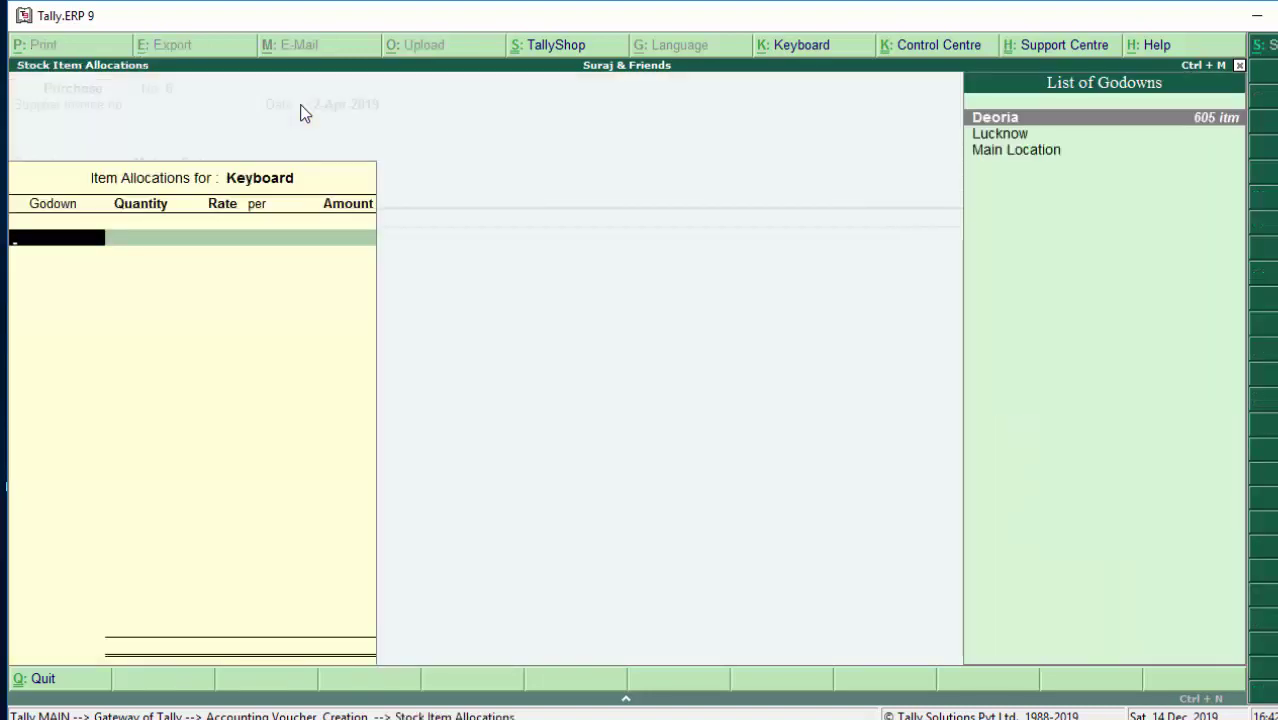
pyautogui.press('Return')
pyautogui.write('50')
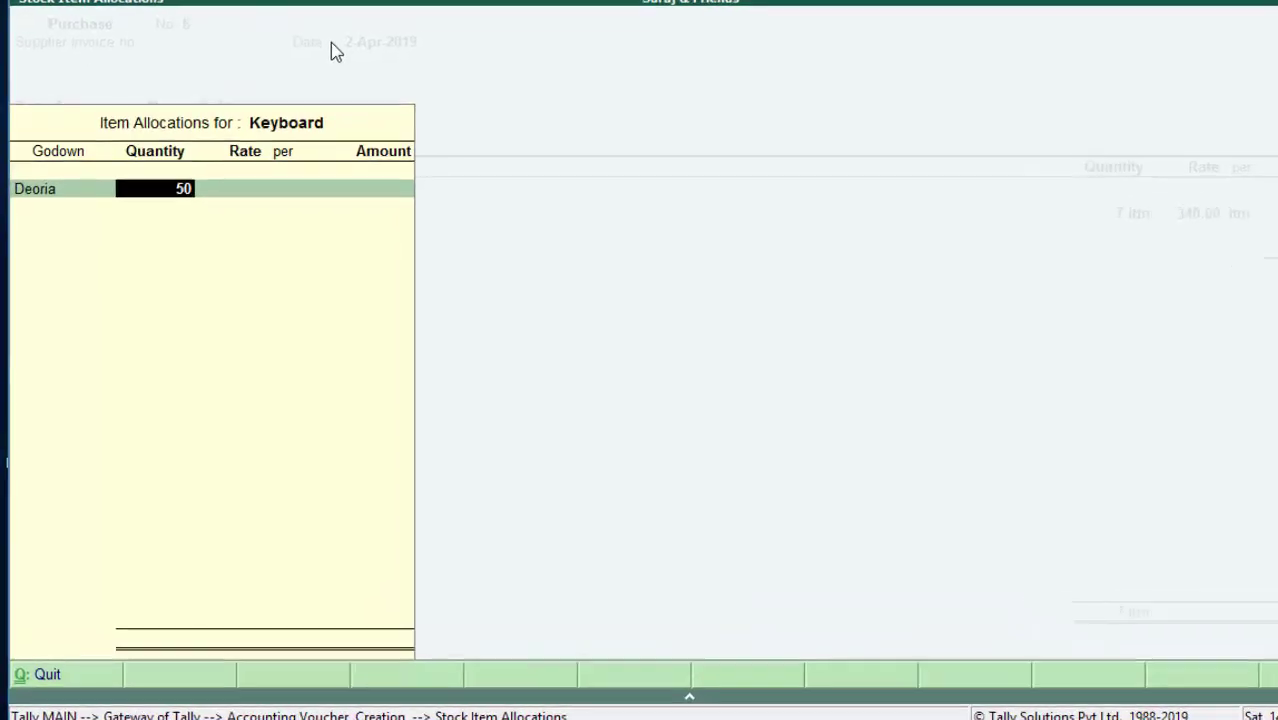
pyautogui.press('Return')
pyautogui.press('Return')
pyautogui.press('Return')
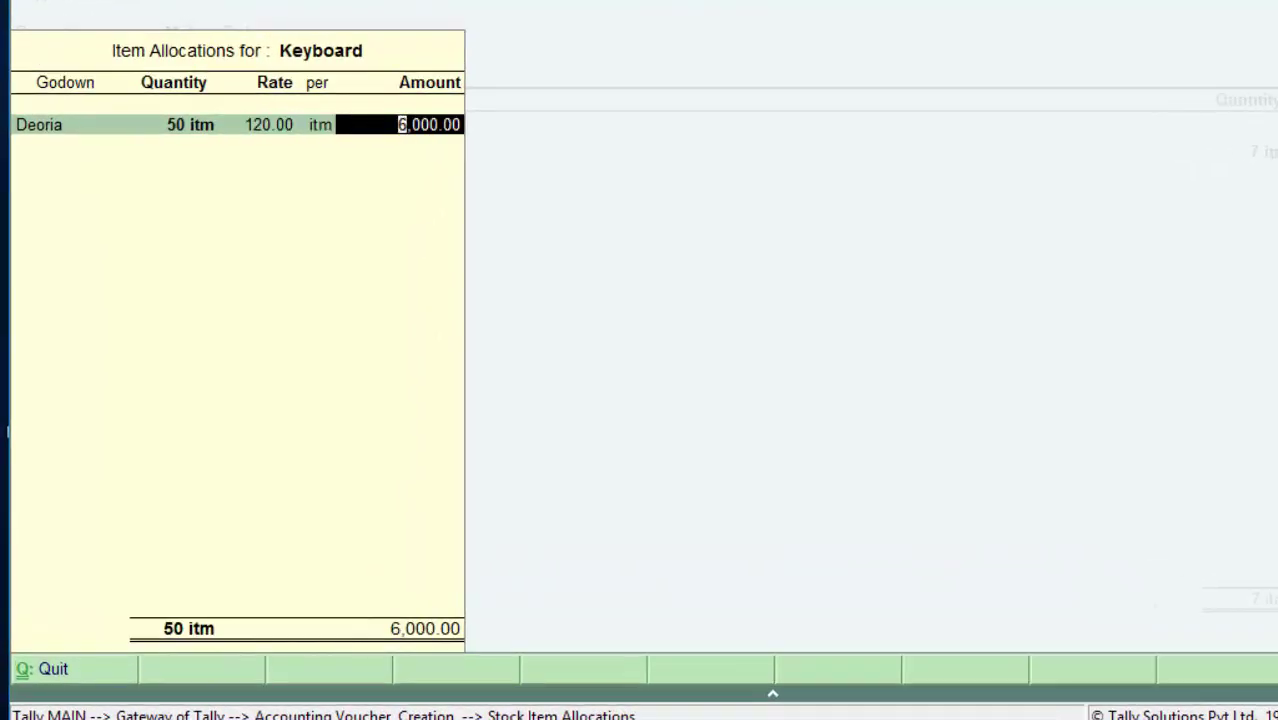
pyautogui.press('Return')
pyautogui.press('Return')
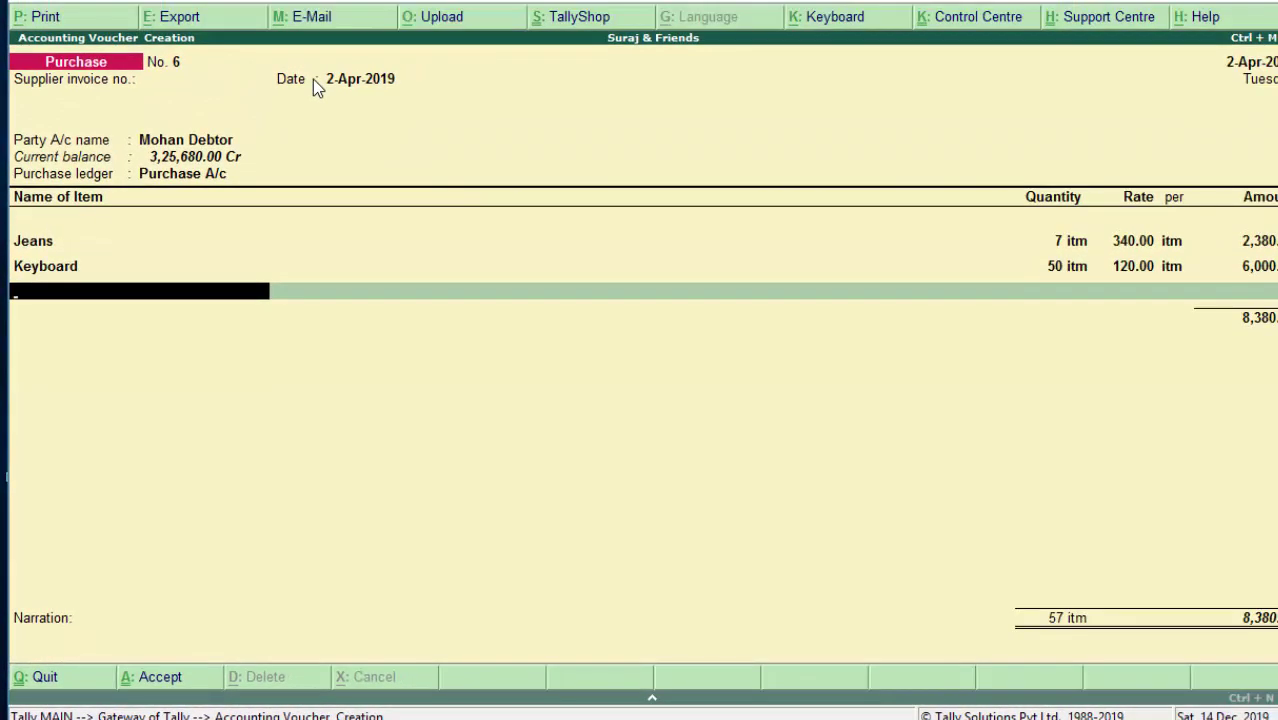
# Step: Add 50 Desktops from Deoria at 20,000.00 each (10,00,000.00) and finish item entry
pyautogui.write('D')
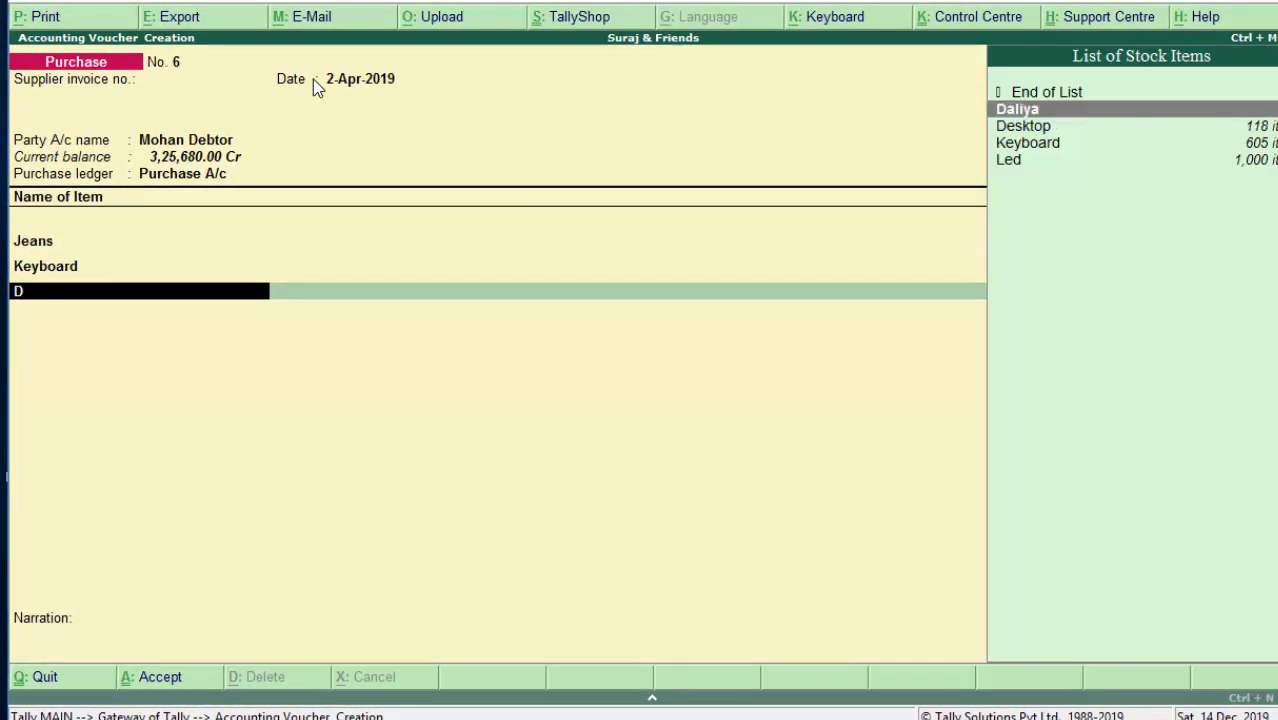
pyautogui.press('Down')
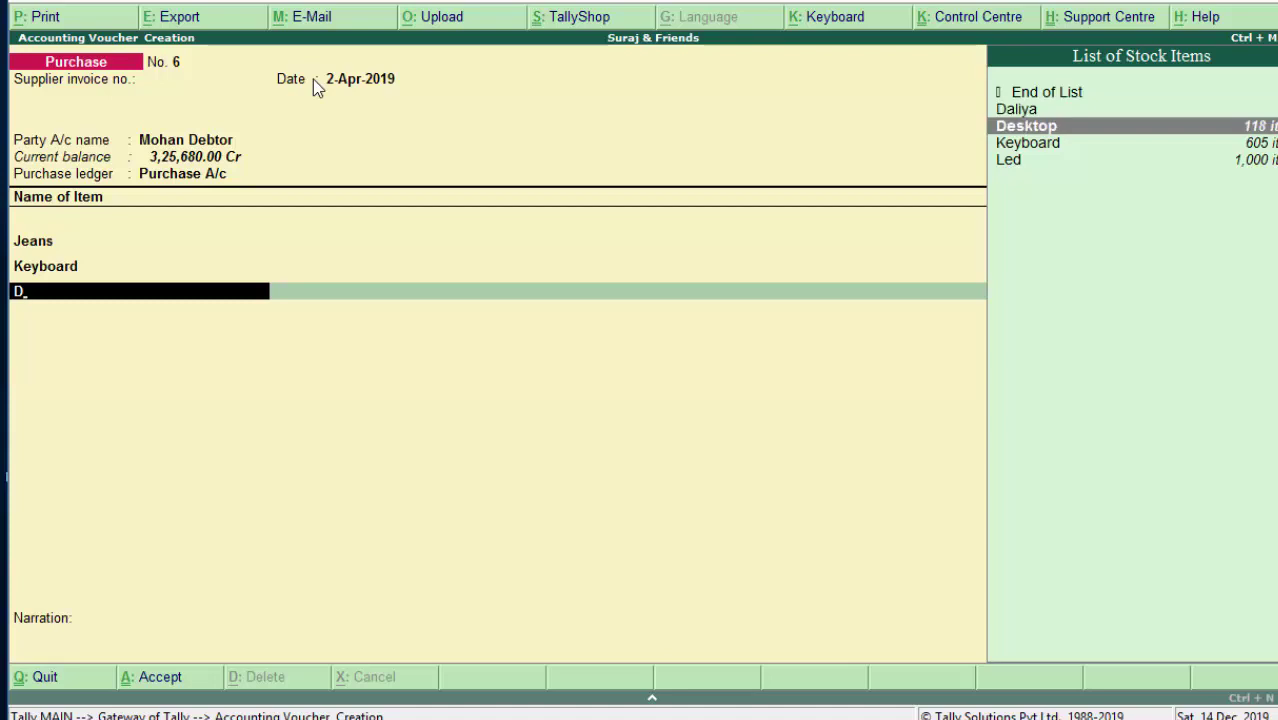
pyautogui.press('Return')
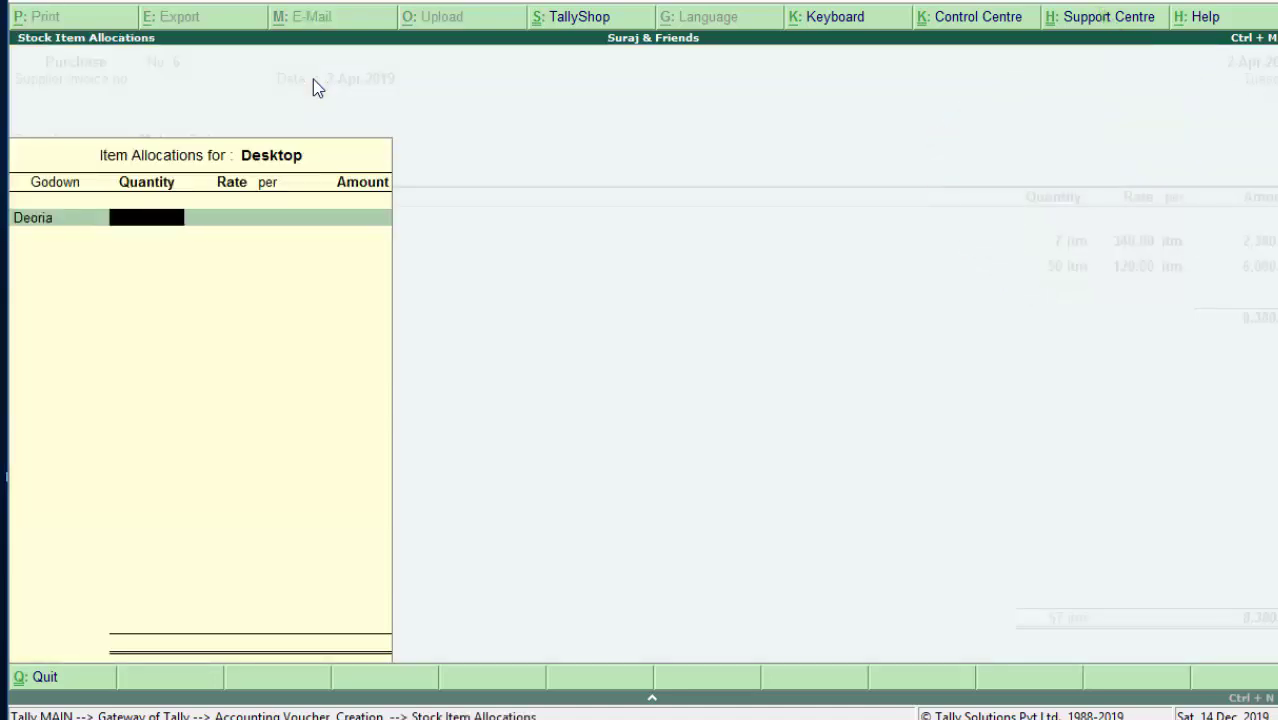
pyautogui.write('5')
pyautogui.write('0')
pyautogui.press('Return')
pyautogui.press('Return')
pyautogui.press('Return')
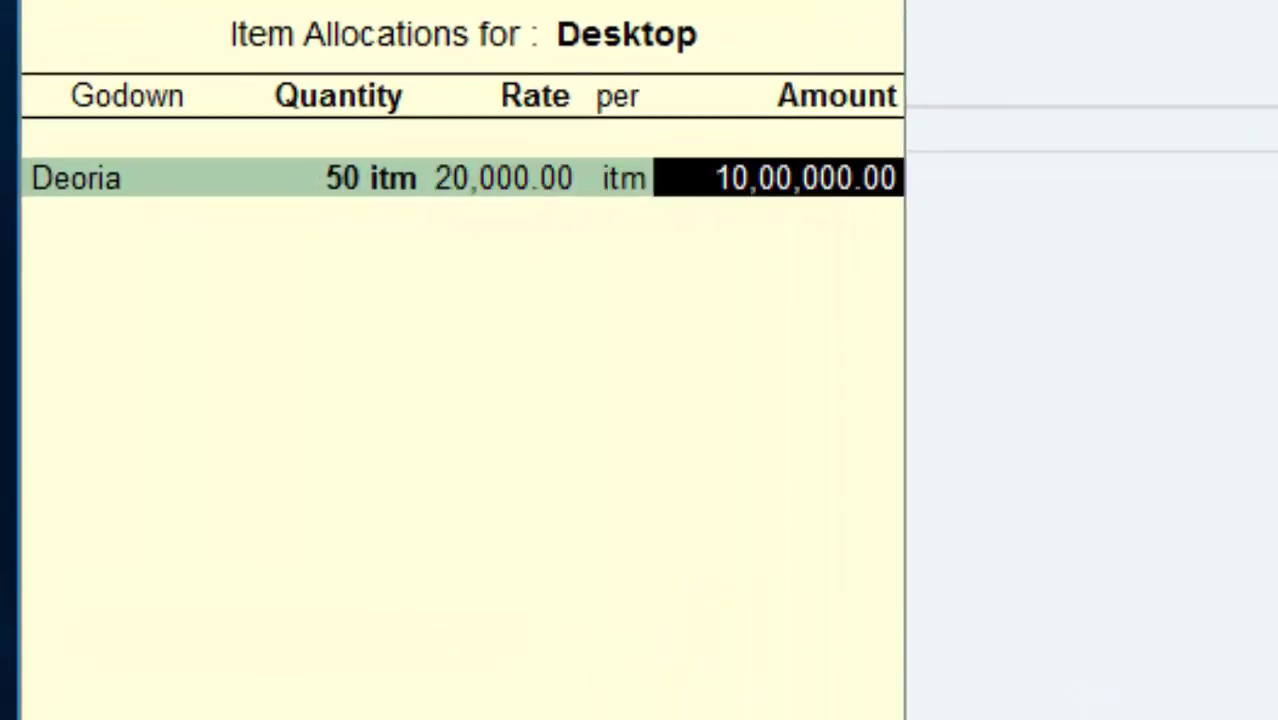
pyautogui.press('Return')
pyautogui.press('Return')
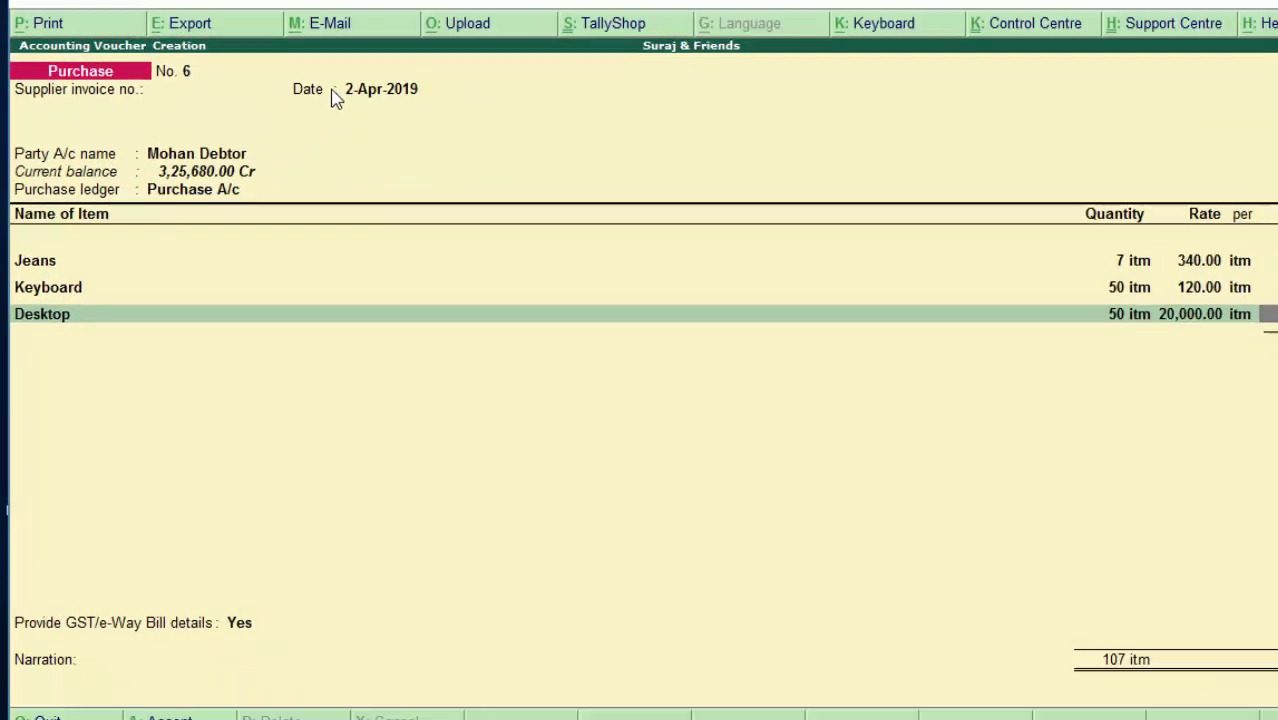
pyautogui.press('Return')
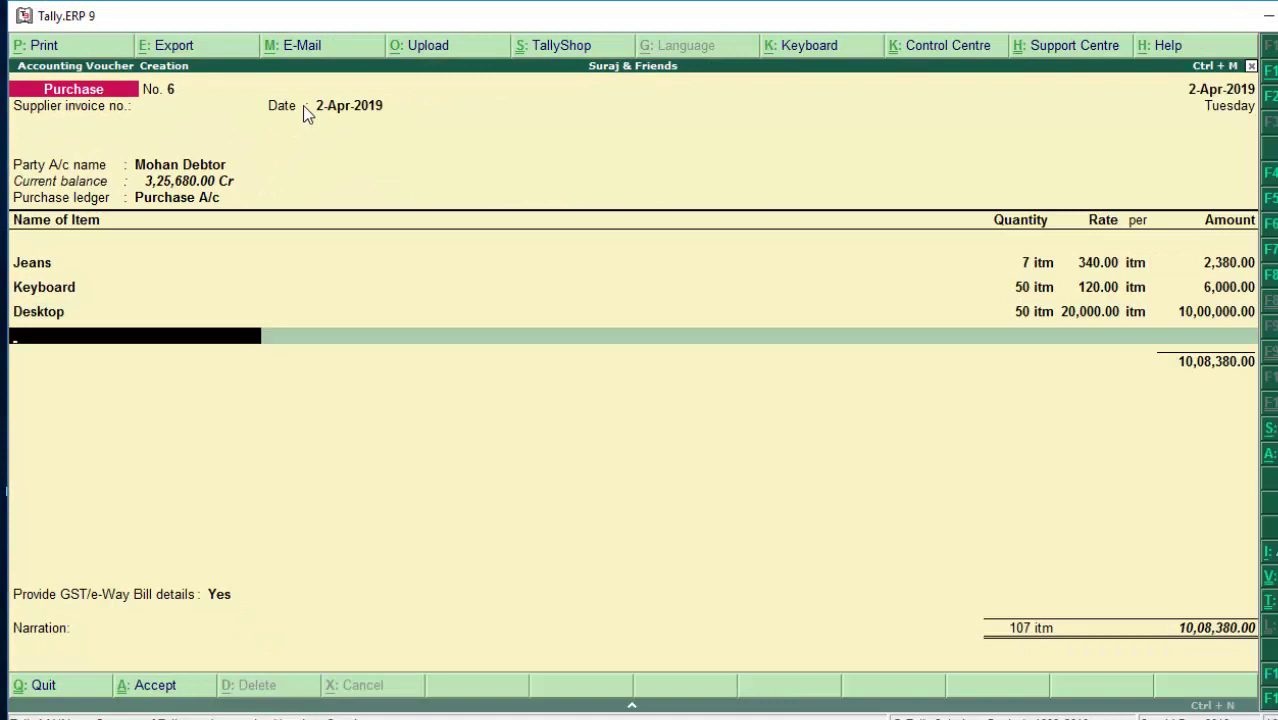
pyautogui.press('Return')
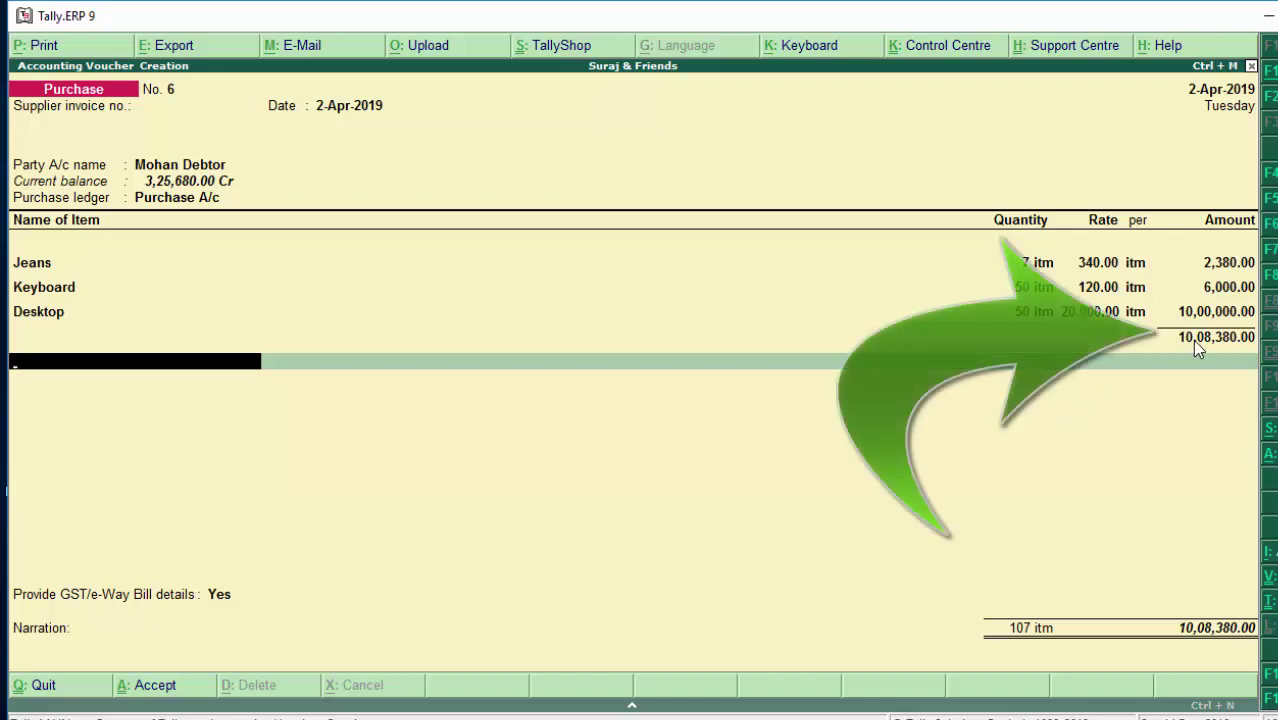
# Step: Add the Igst ledger at 1,81,365.60, making the voucher total 11,89,745.60
pyautogui.write('I')
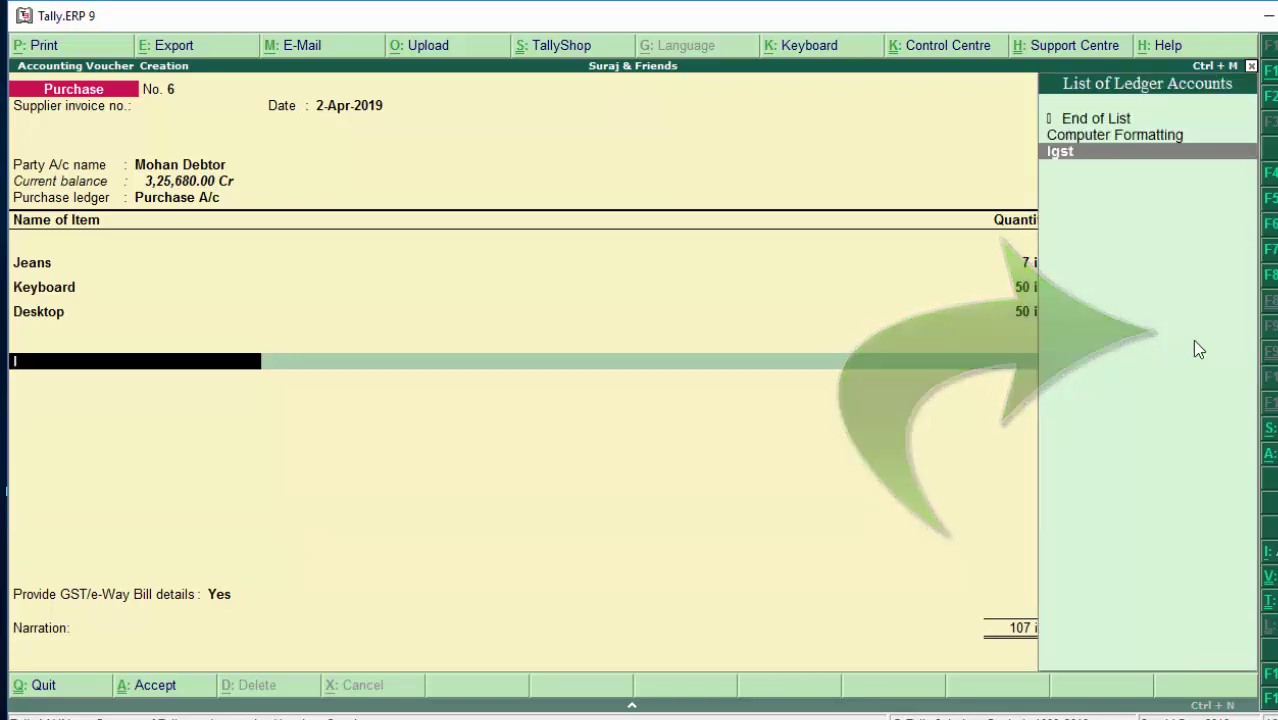
pyautogui.press('Return')
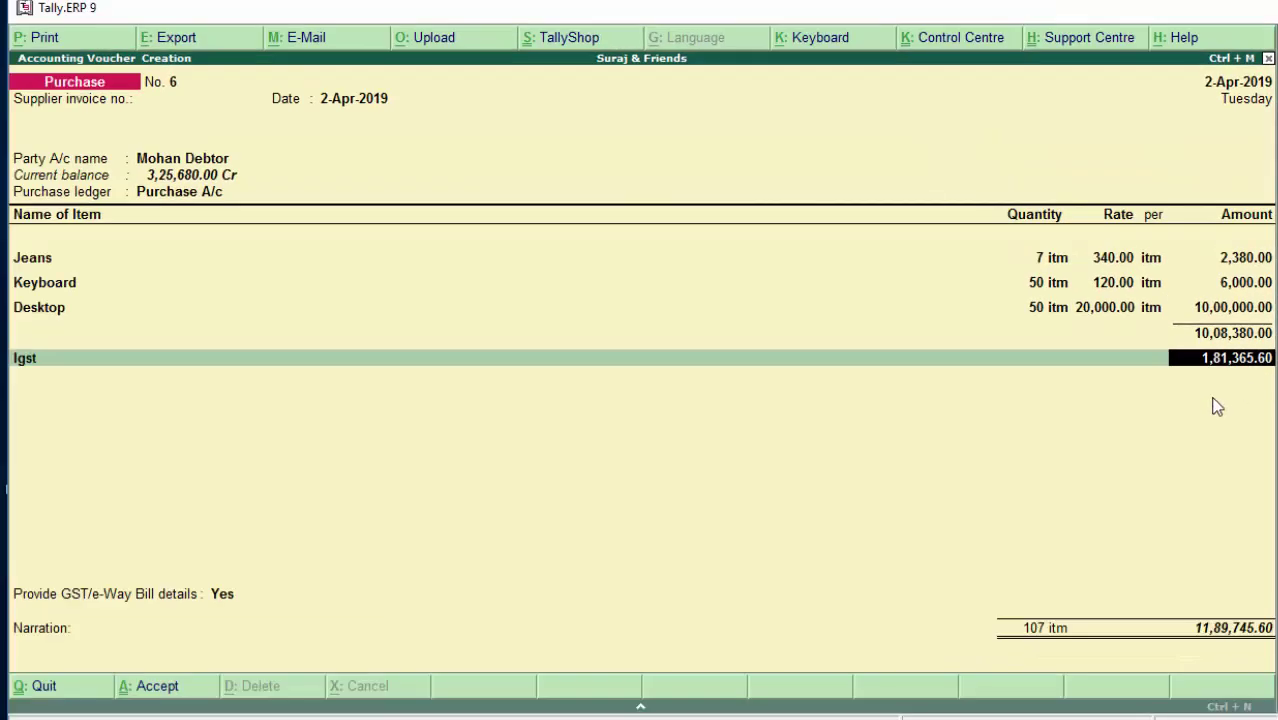
pyautogui.press('Return')
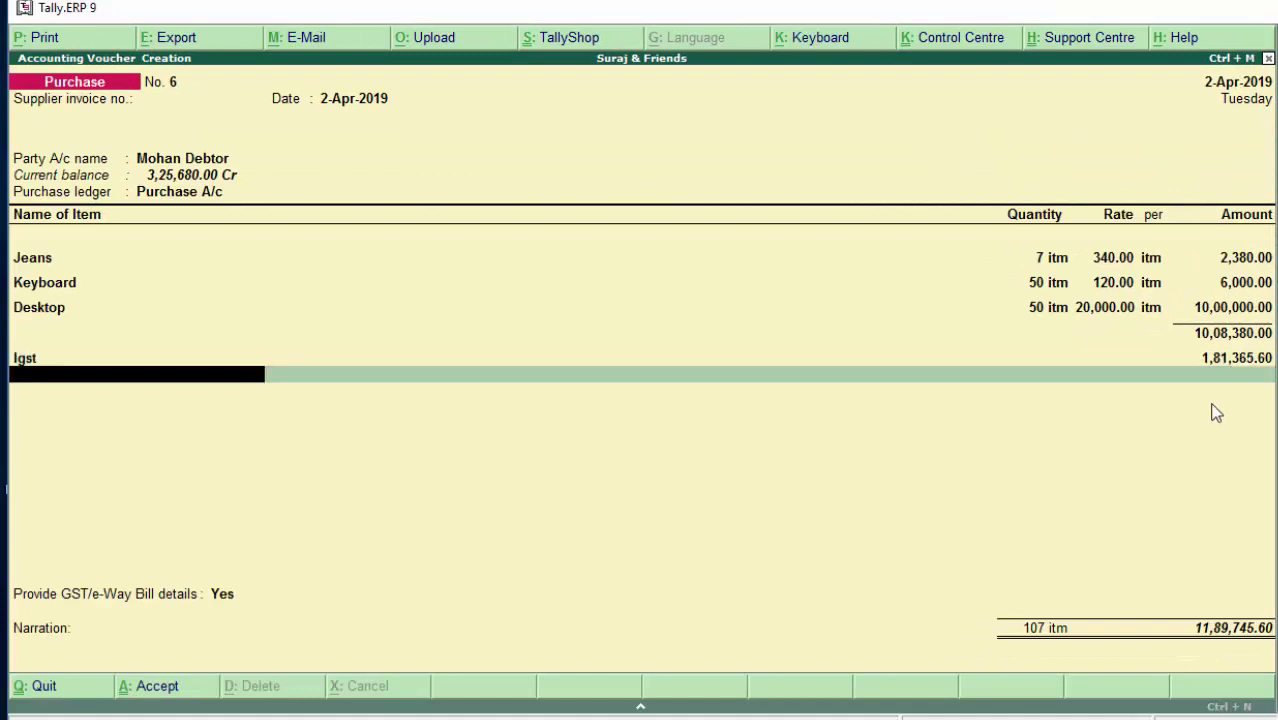
pyautogui.press('Return')
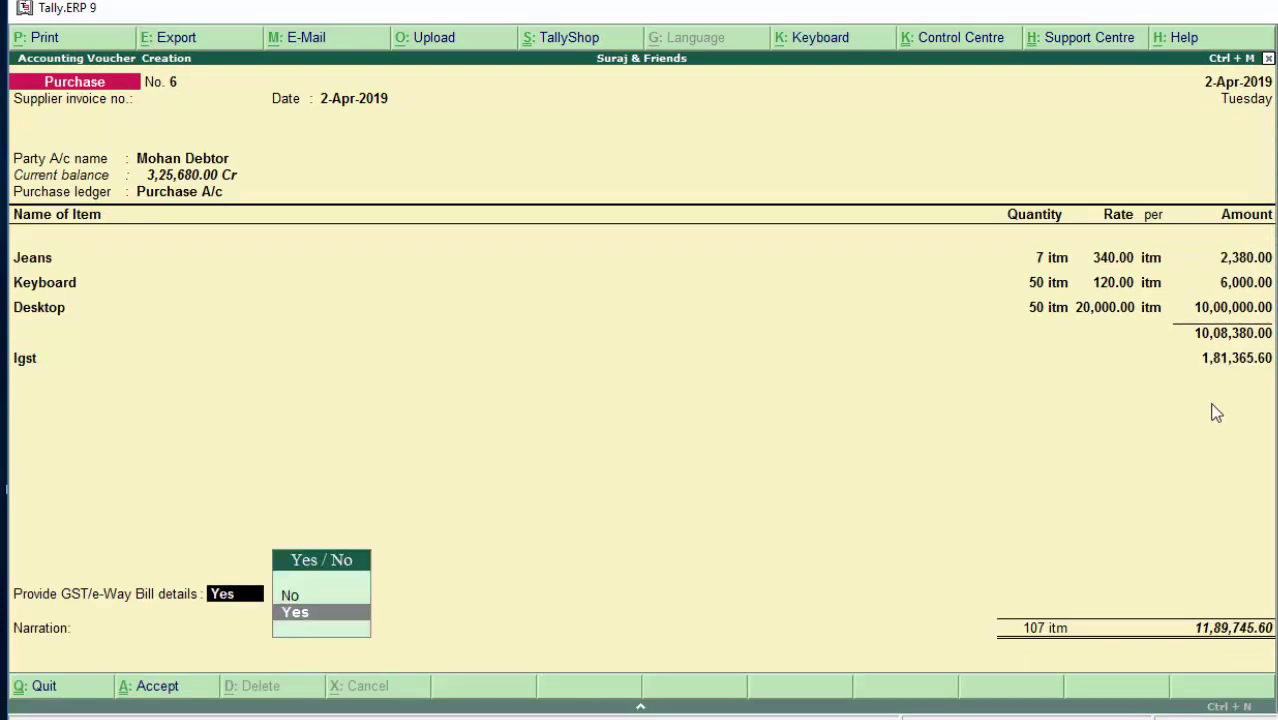
# Step: Choose No for GST/e-Way Bill details, add narration 'The Goods have been Purchased', and save
pyautogui.press('Up')
pyautogui.press('Return')
pyautogui.press('Return')
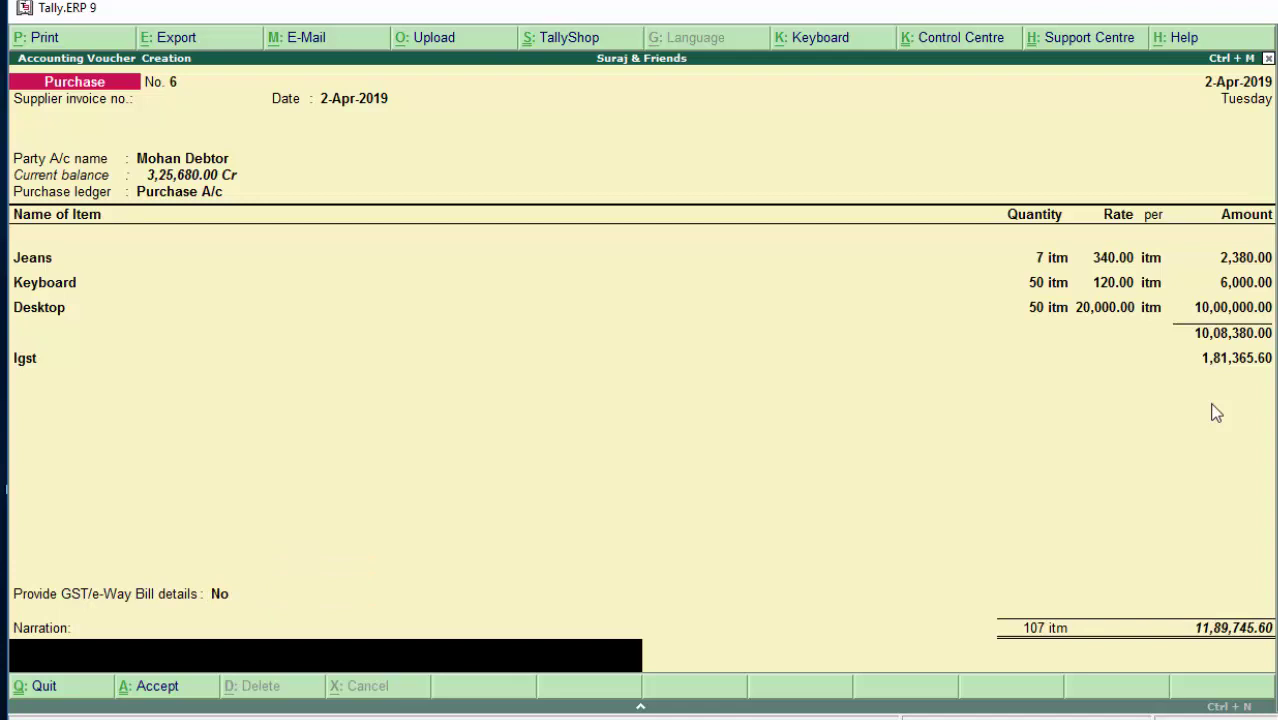
pyautogui.write('The ')
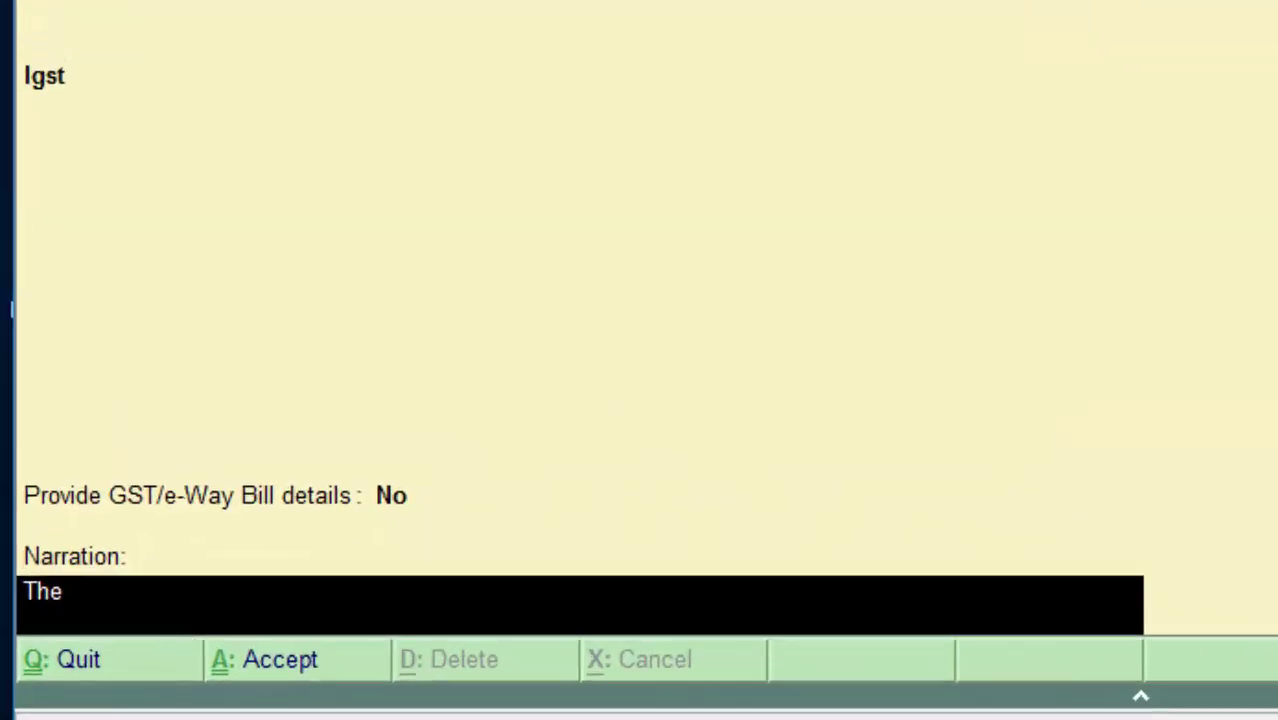
pyautogui.write('Goods')
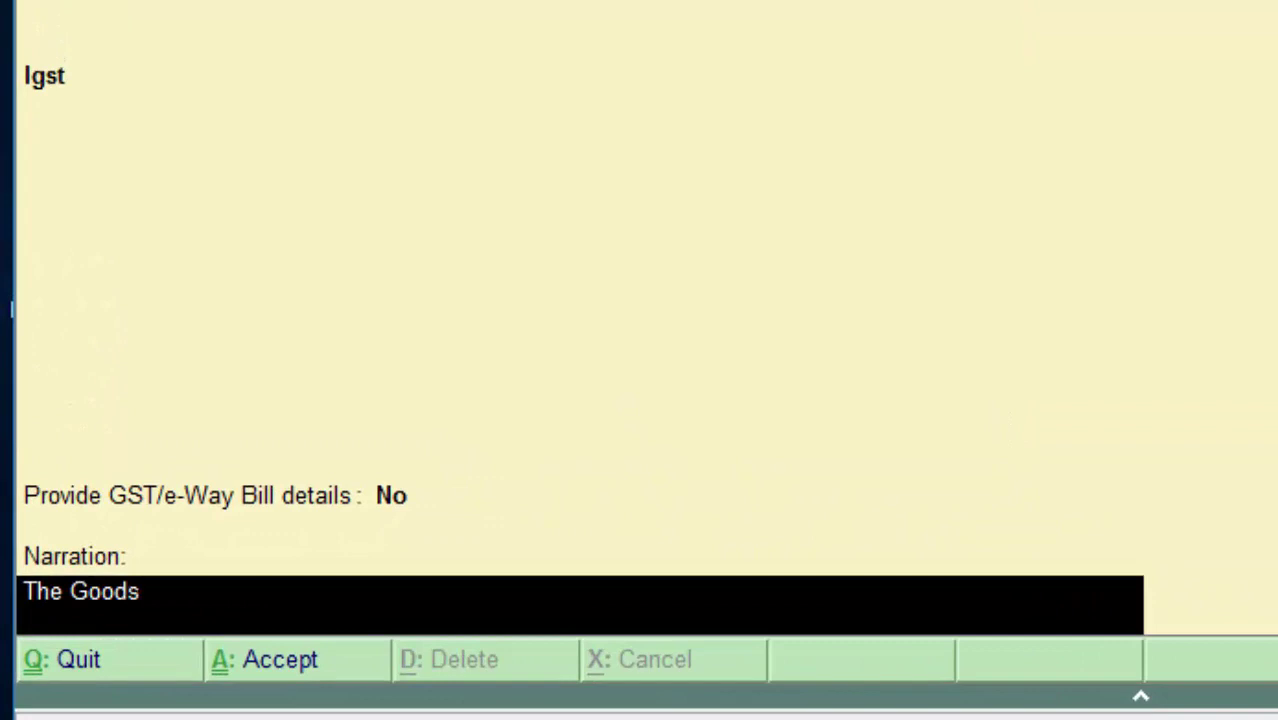
pyautogui.write(' have')
pyautogui.write(' been Purchased')
pyautogui.press('Return')
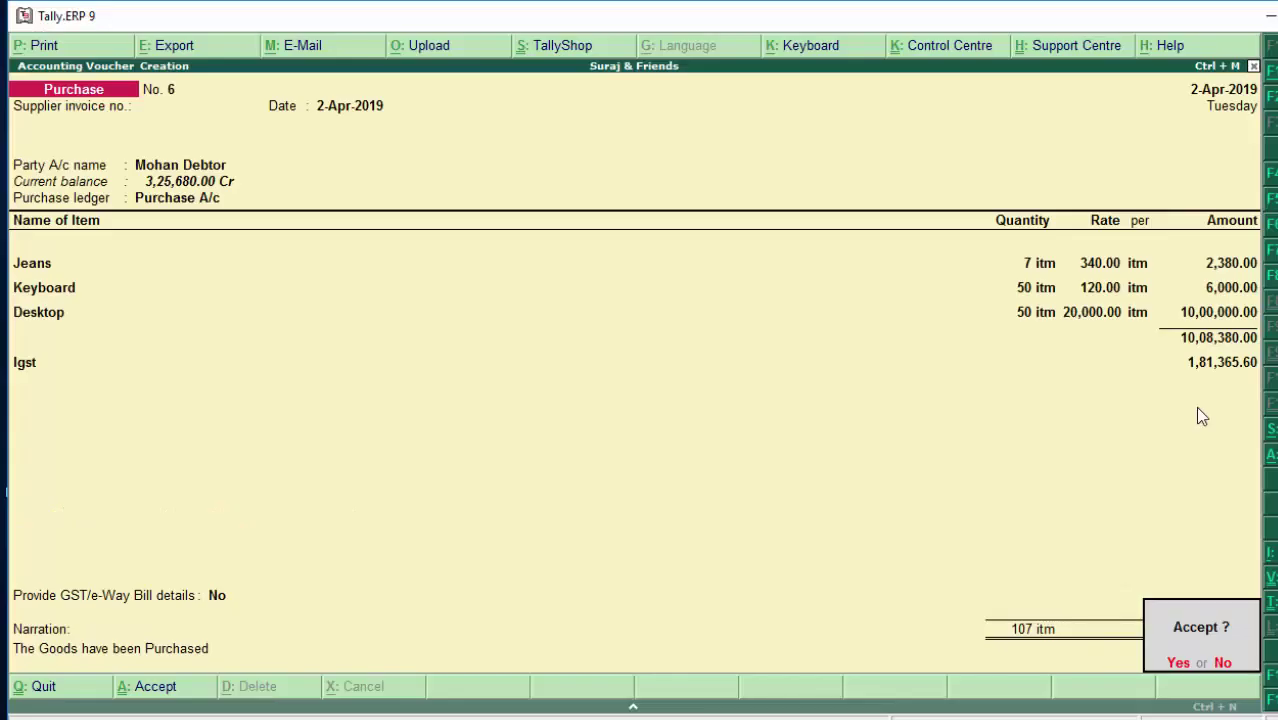
pyautogui.press('Return')
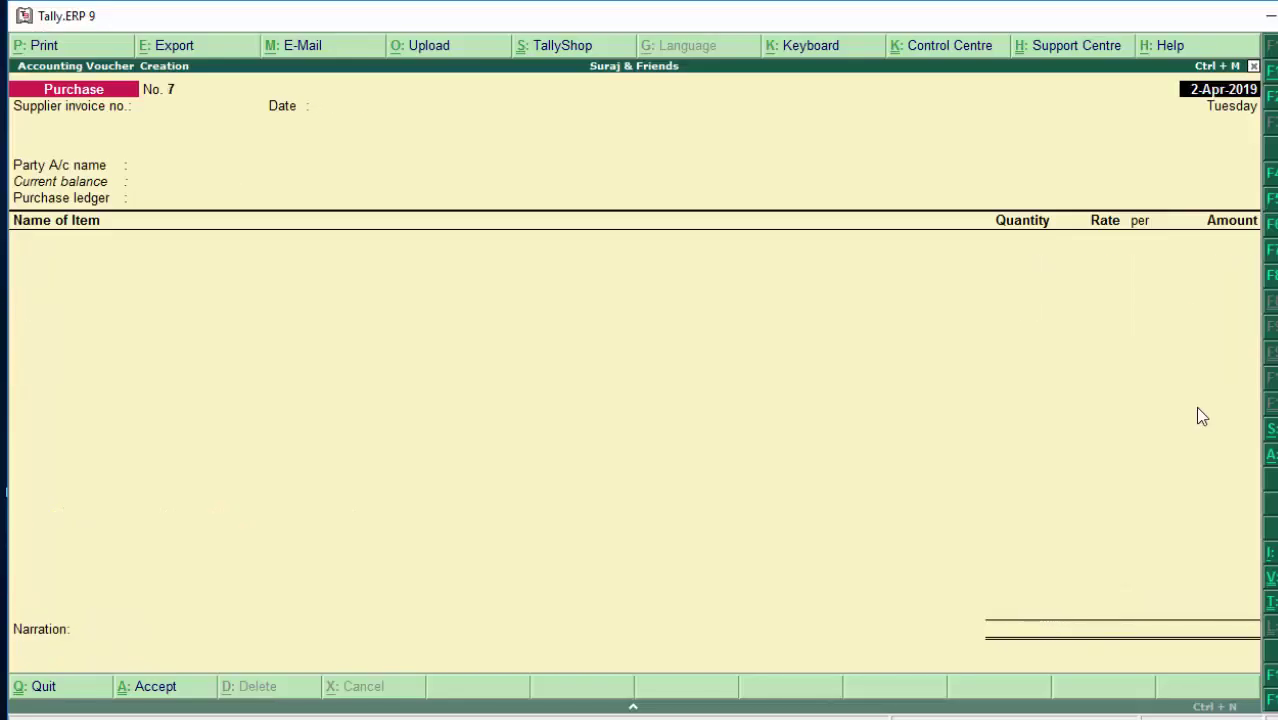
pyautogui.press('Escape')
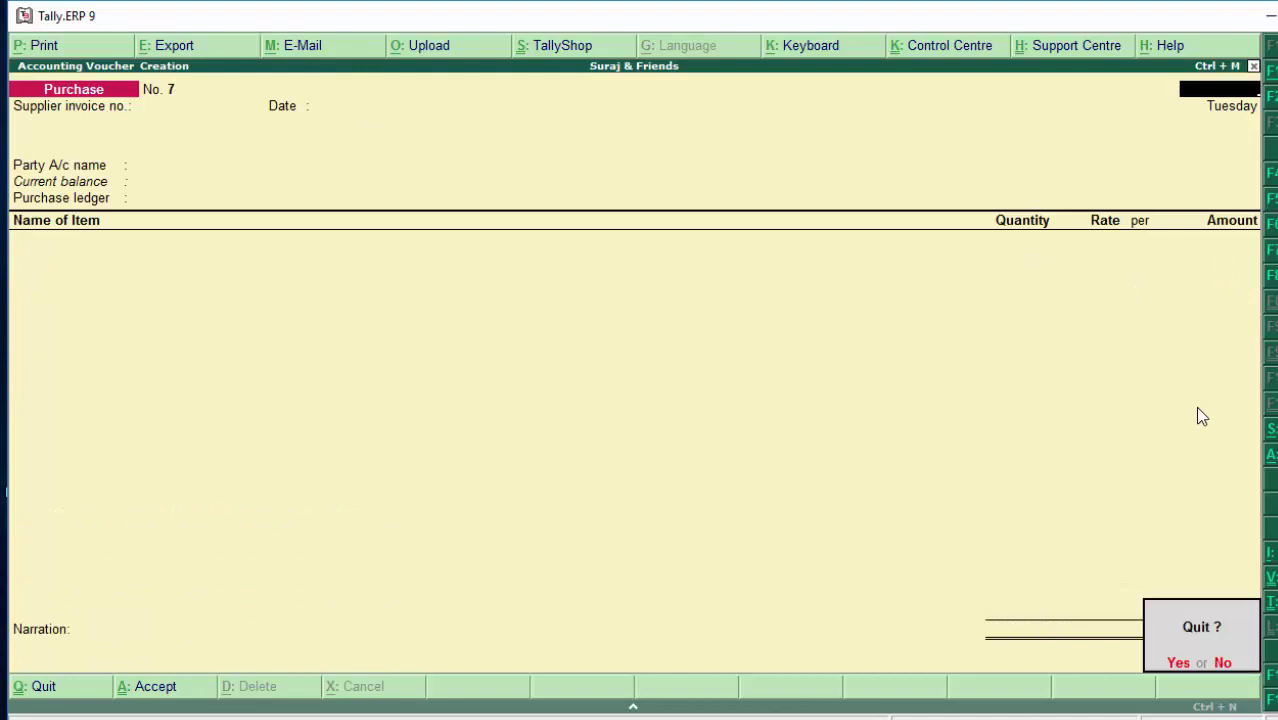
# Step: Quit to the Gateway and reopen the last purchase voucher from the Day Book for printing
pyautogui.press('y')
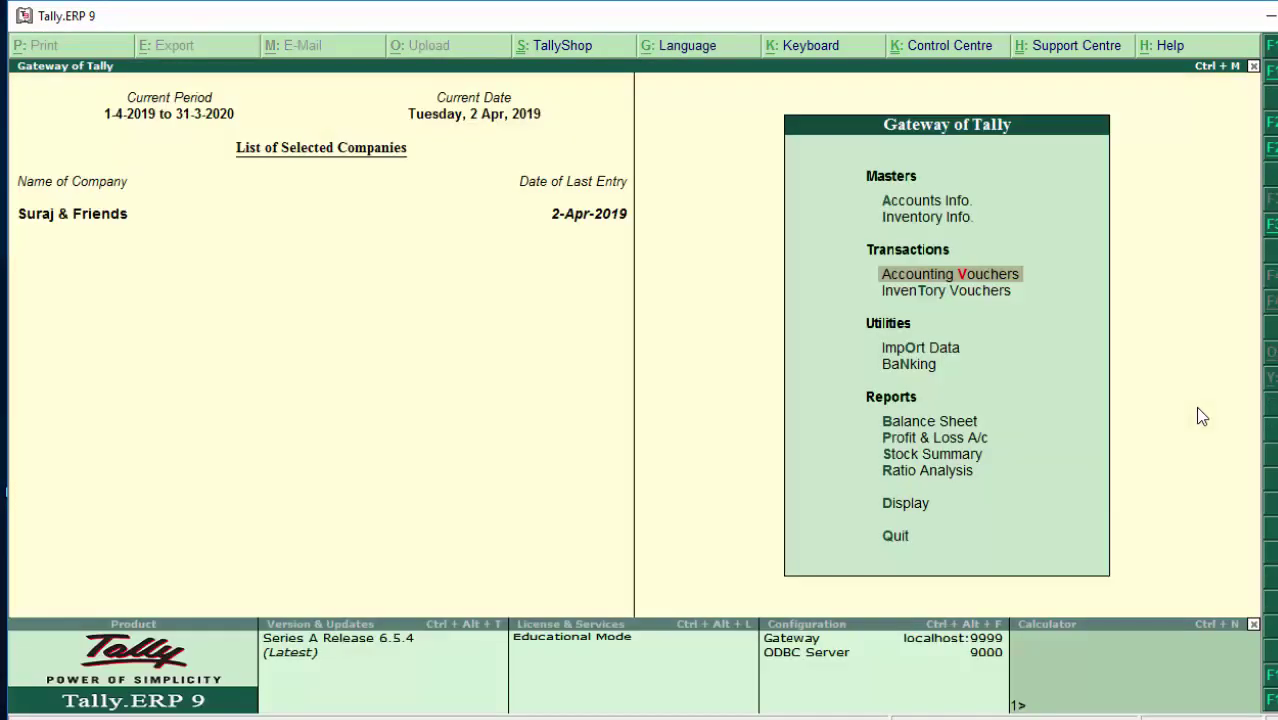
pyautogui.press('d')
pyautogui.press('a')
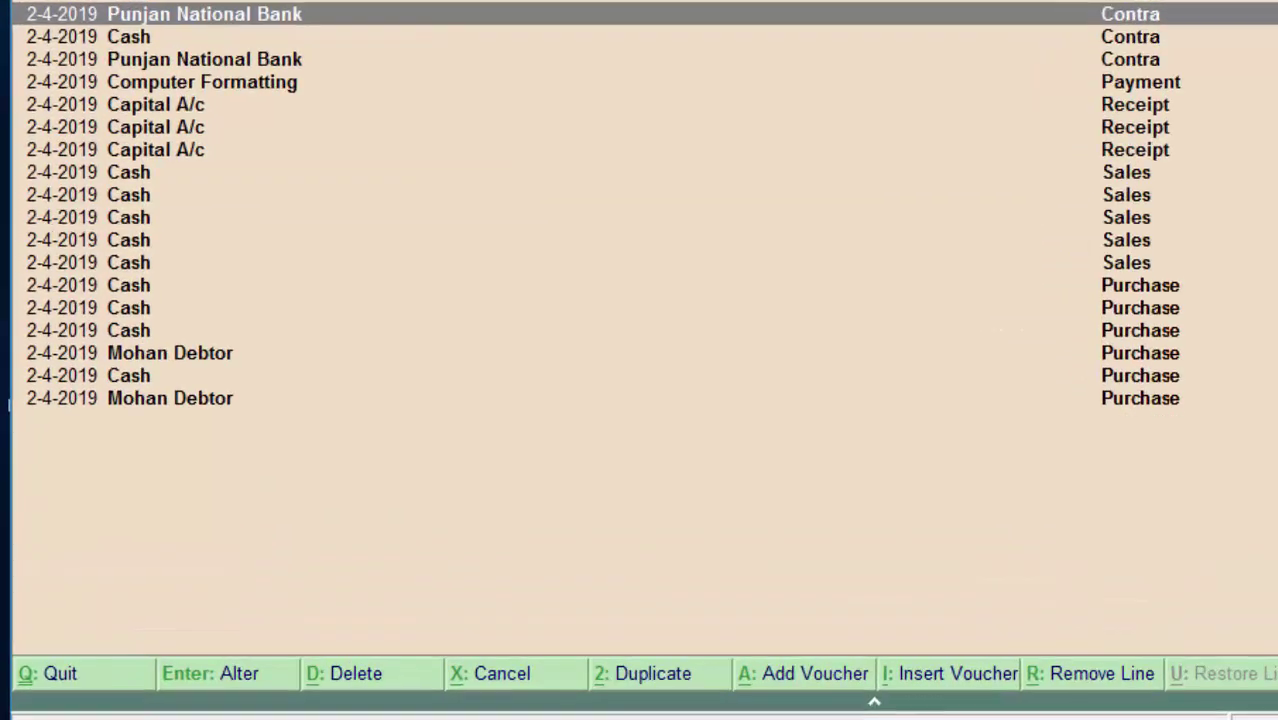
pyautogui.click(1200, 454)
pyautogui.press('Down')
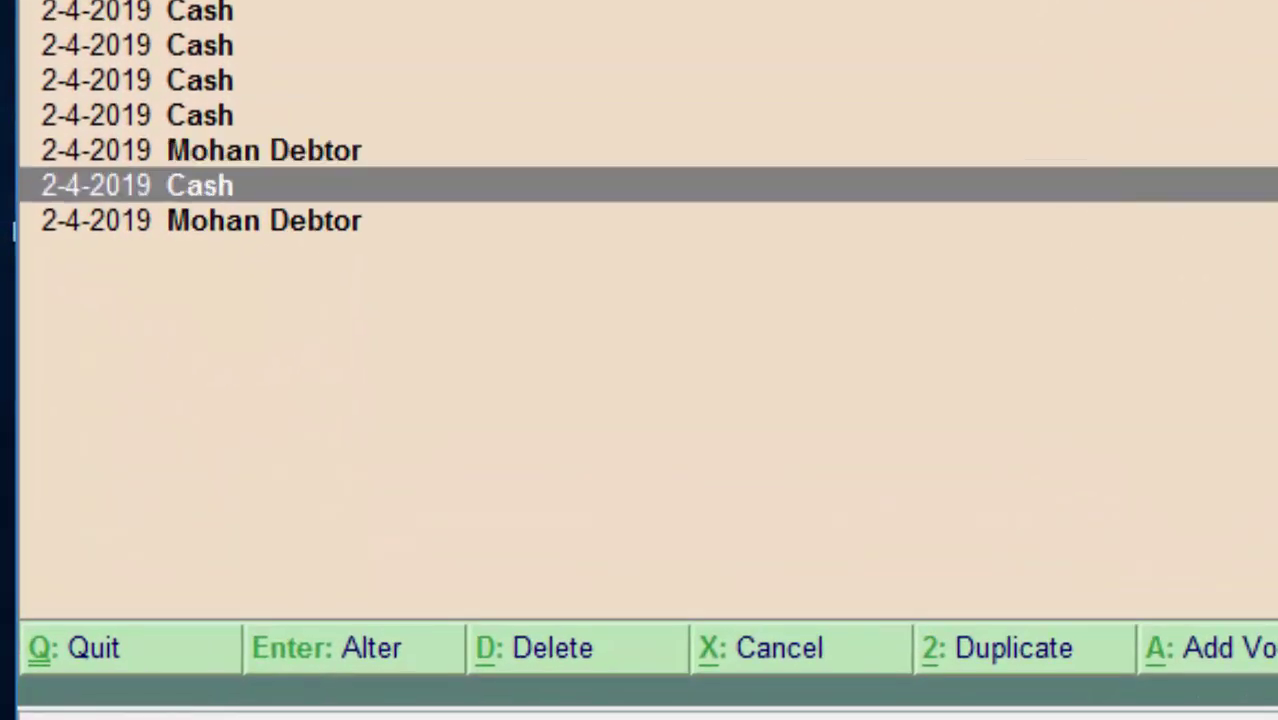
pyautogui.press('Down')
pyautogui.press('Return')
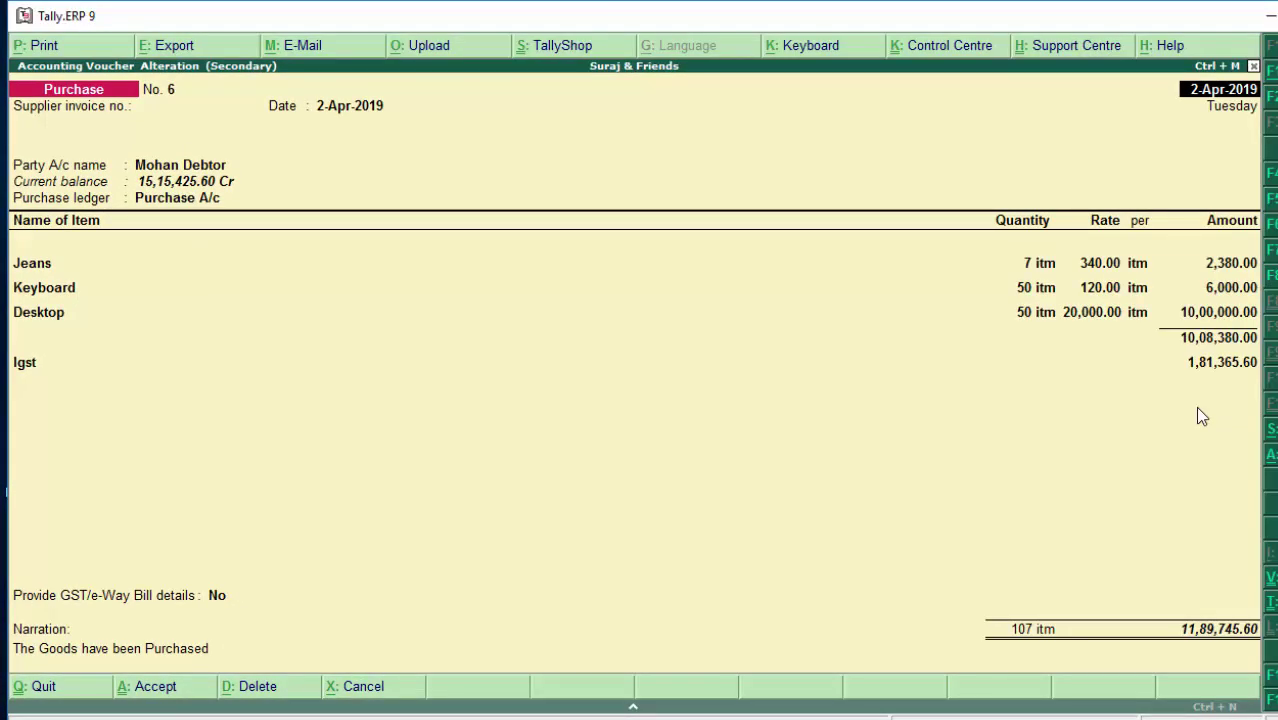
pyautogui.hotkey('alt', 'p')
# Step: Print the voucher to a PDF file named 'mohandebtor'
pyautogui.press('Return')
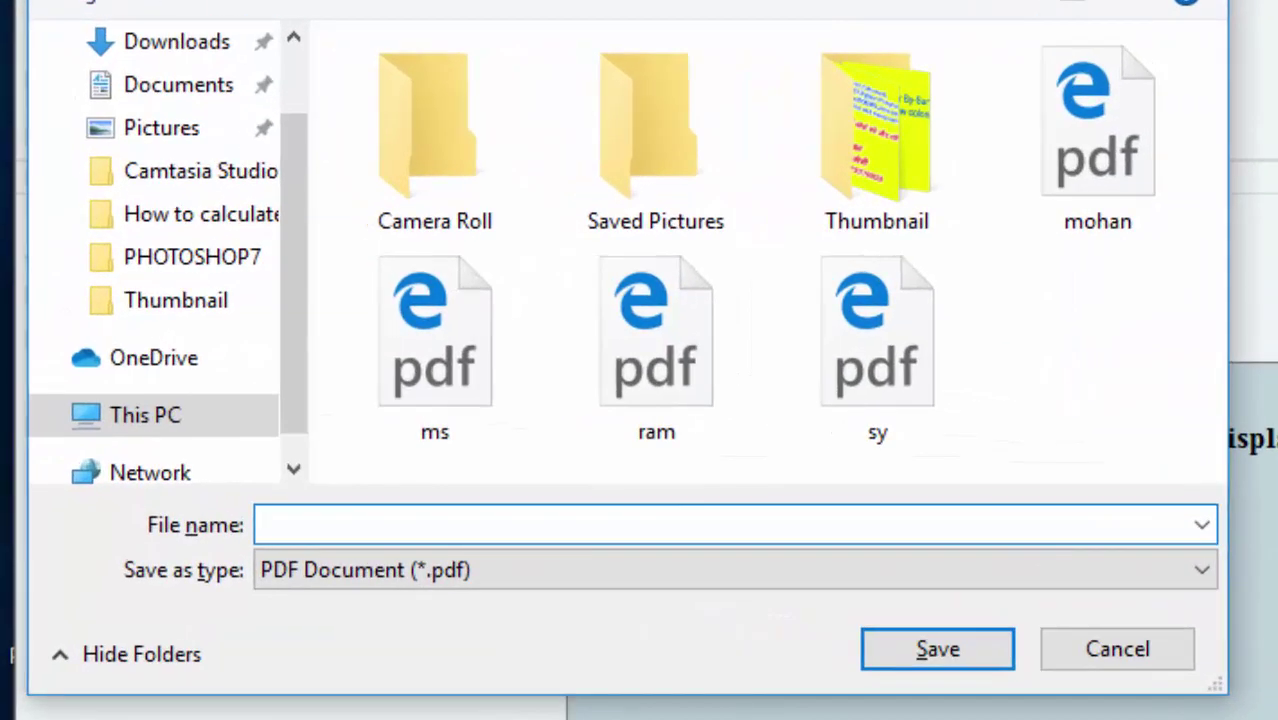
pyautogui.write('m')
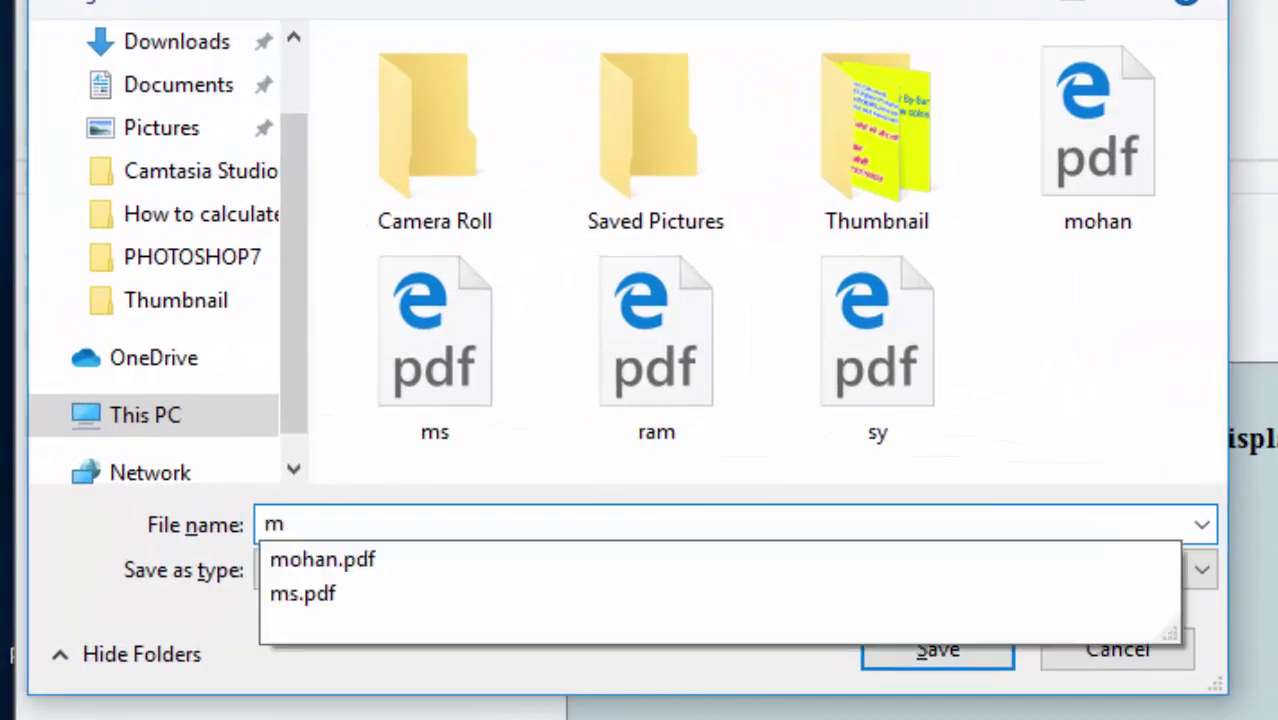
pyautogui.write('ohan')
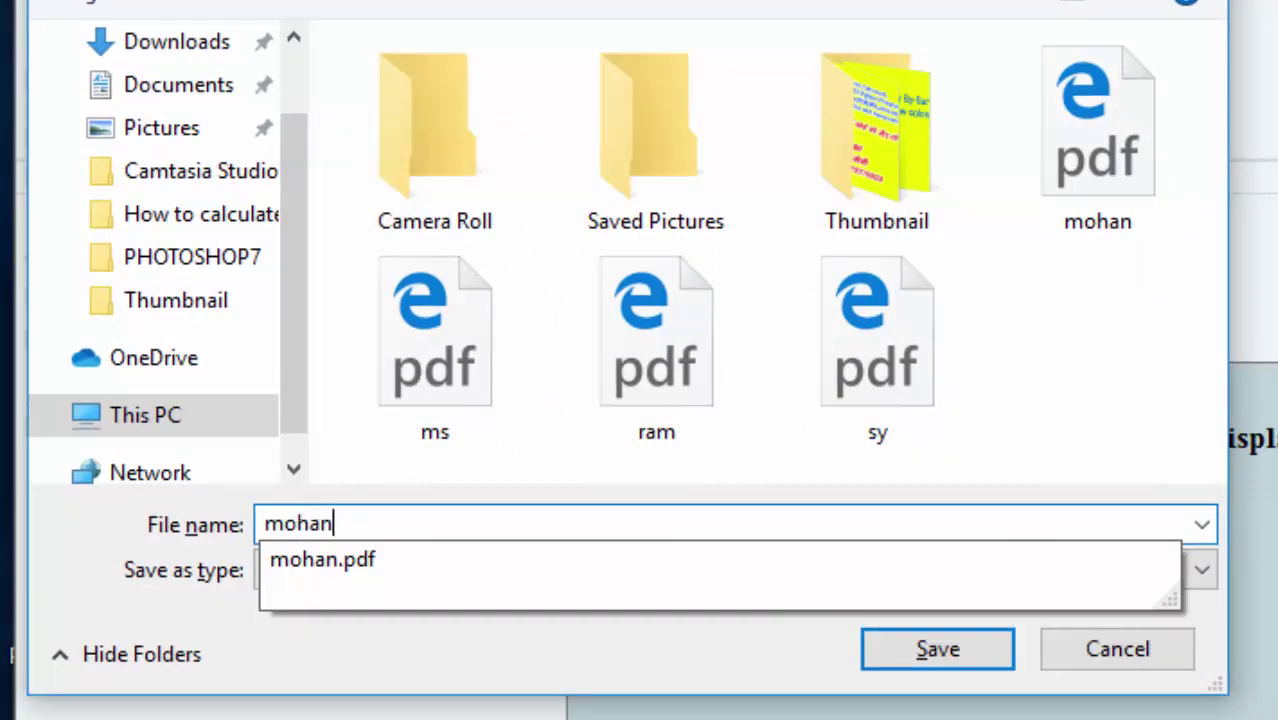
pyautogui.write('debtor')
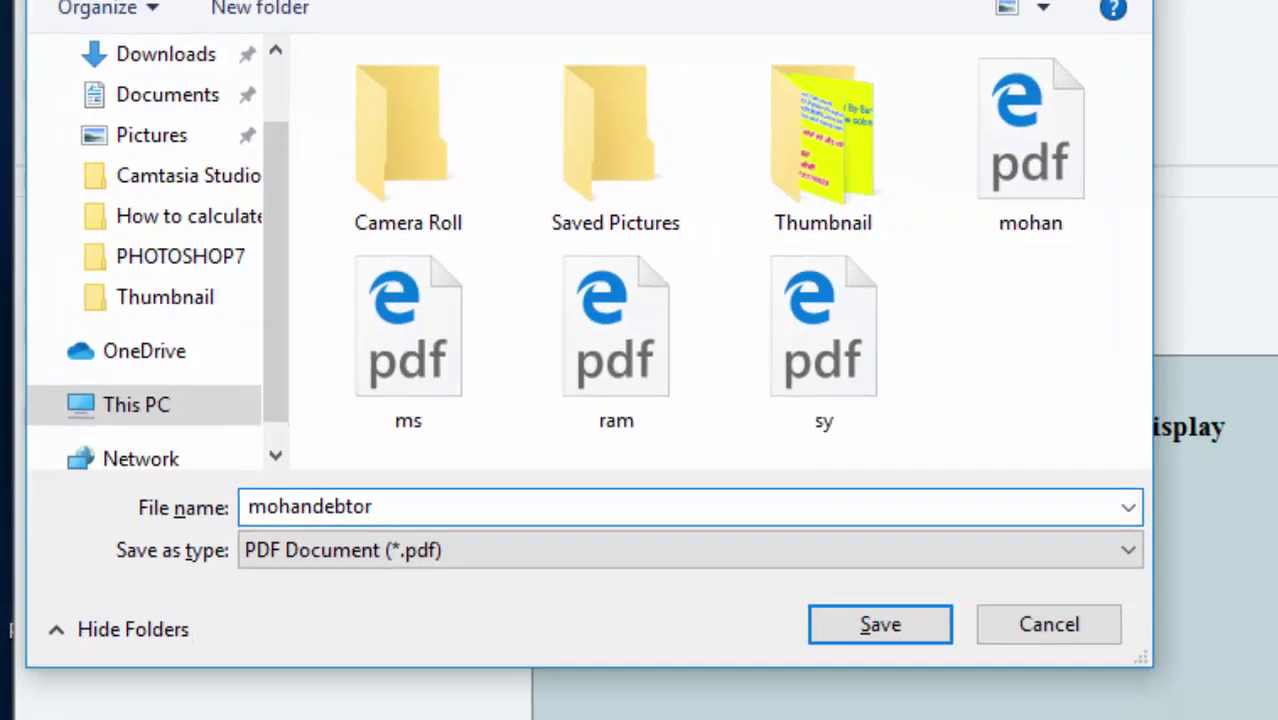
pyautogui.press('Return')
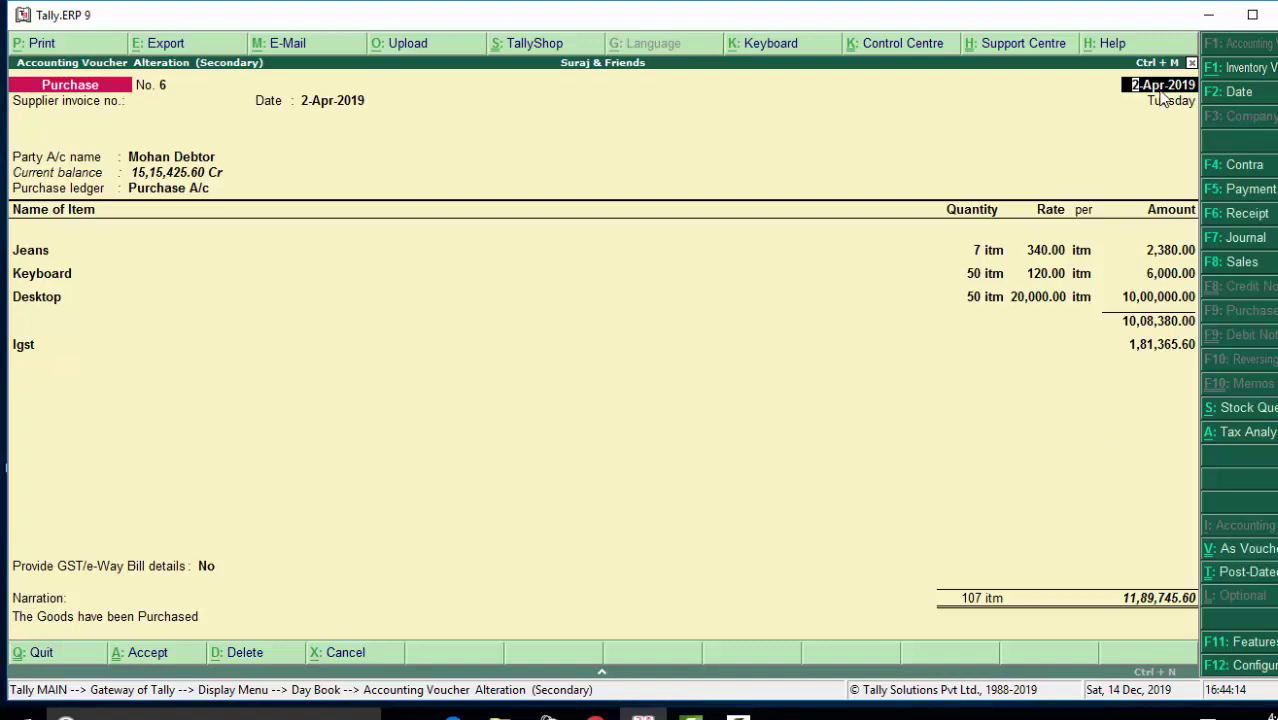
# Step: Minimize Tally and open mohandebtor.pdf from Pictures in Adobe Reader
pyautogui.click(1208, 15)
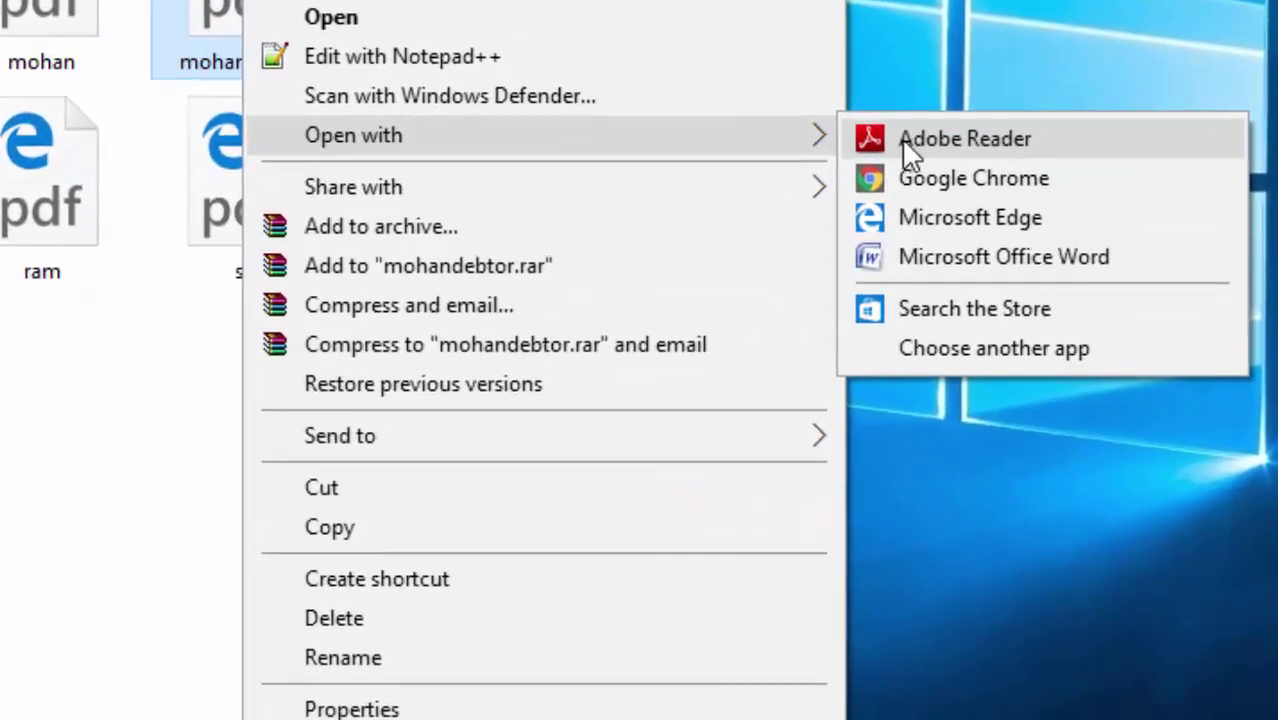
pyautogui.click(902, 138)
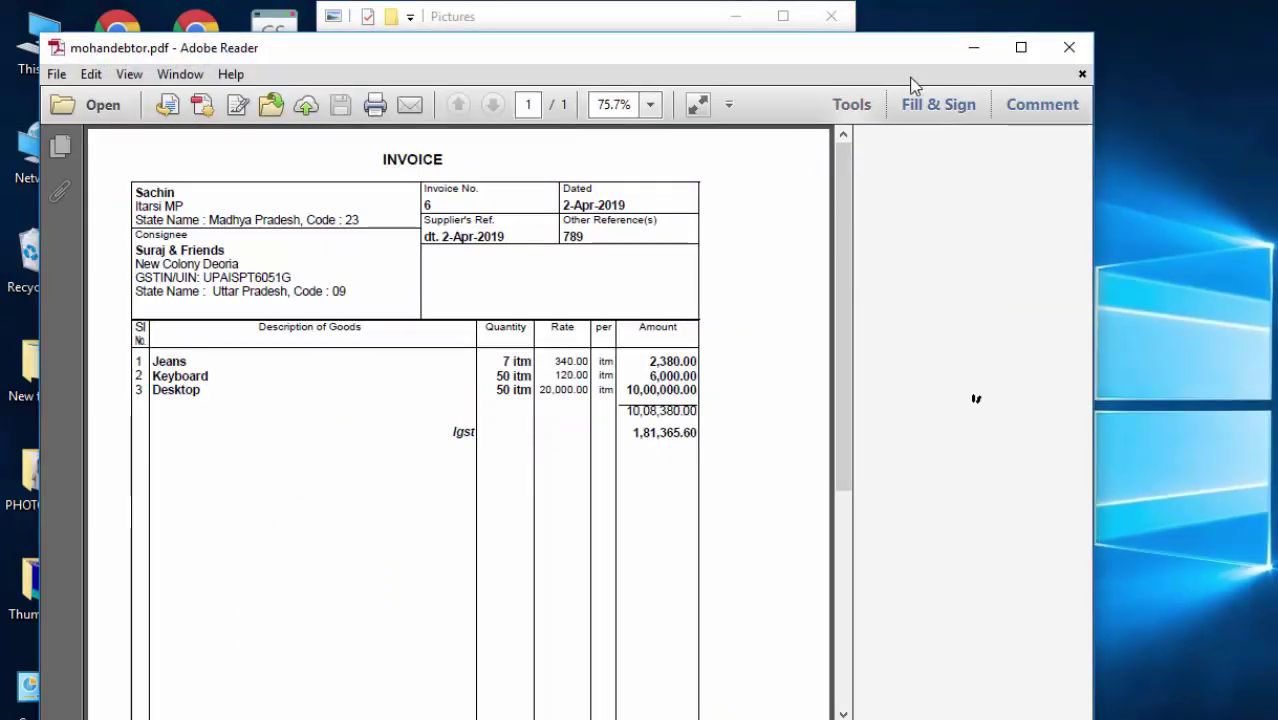
# Step: Maximize Adobe Reader, decline the default-PDF prompt, and review the Jeans, Keyboard, Desktop and Igst 1,81,365.60 lines
pyautogui.click(1021, 47)
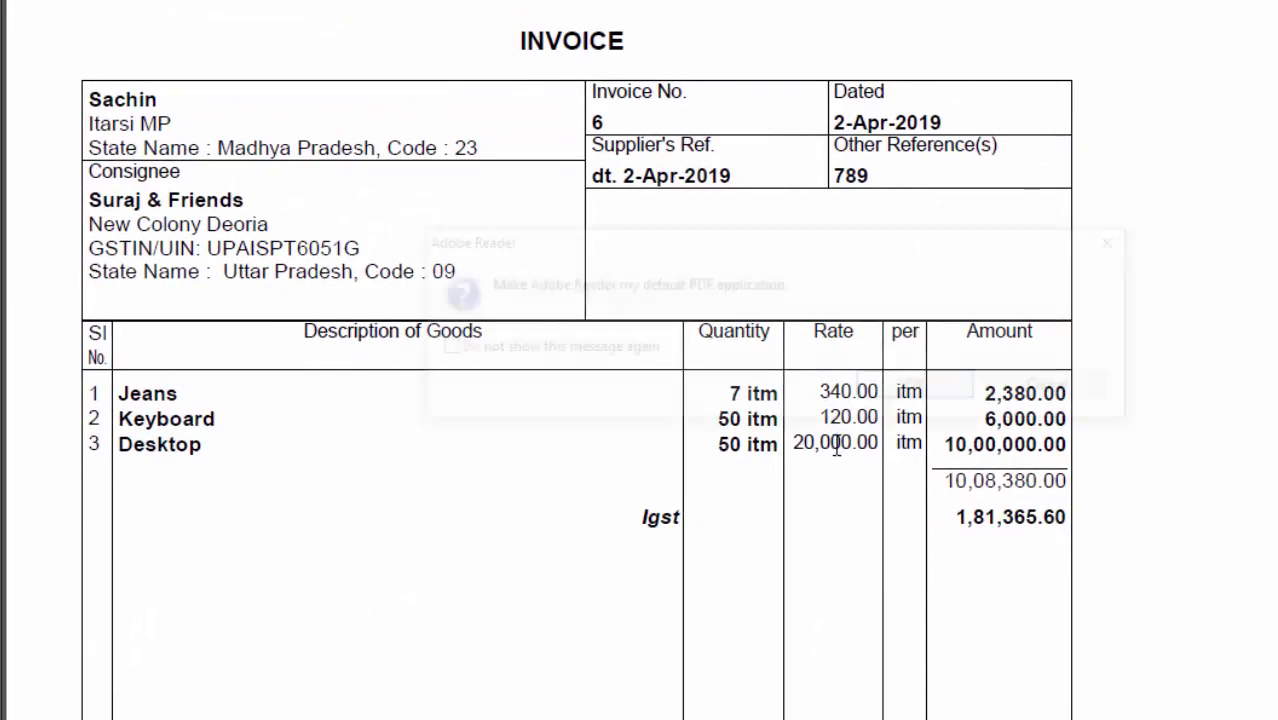
pyautogui.click(1088, 384)
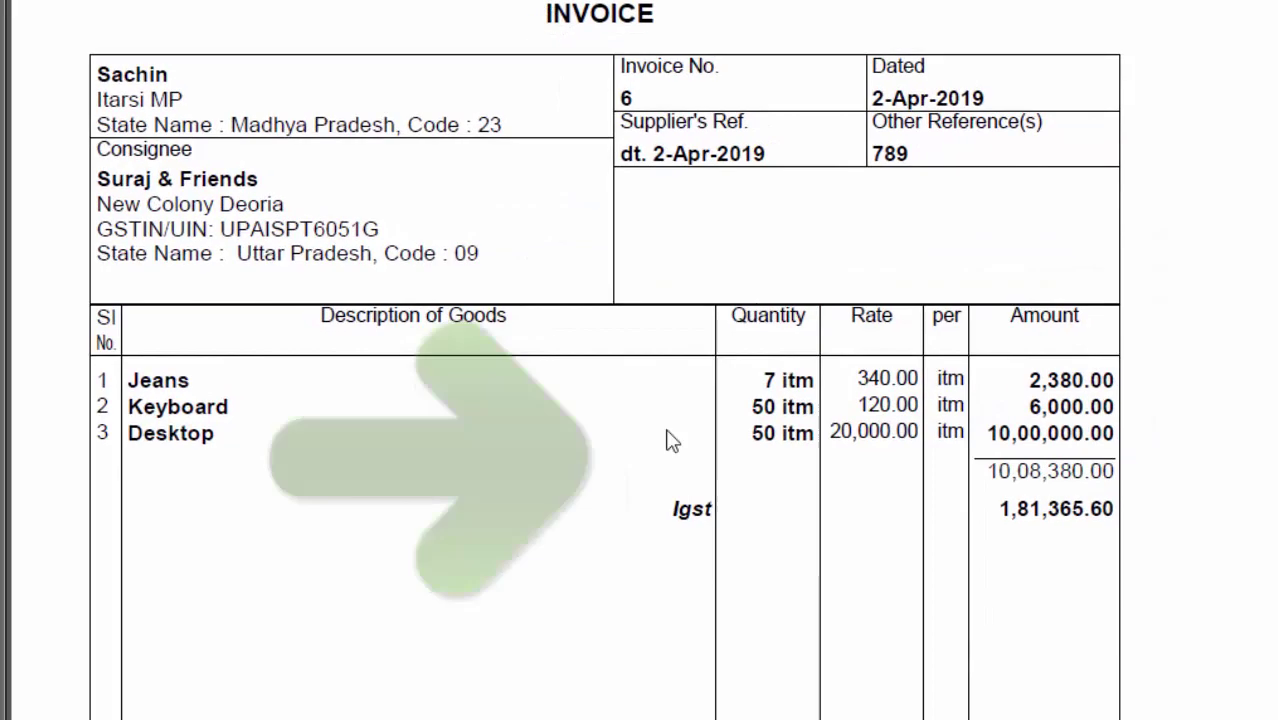
pyautogui.scroll(-3, 690, 420)
pyautogui.scroll(-2, 690, 420)
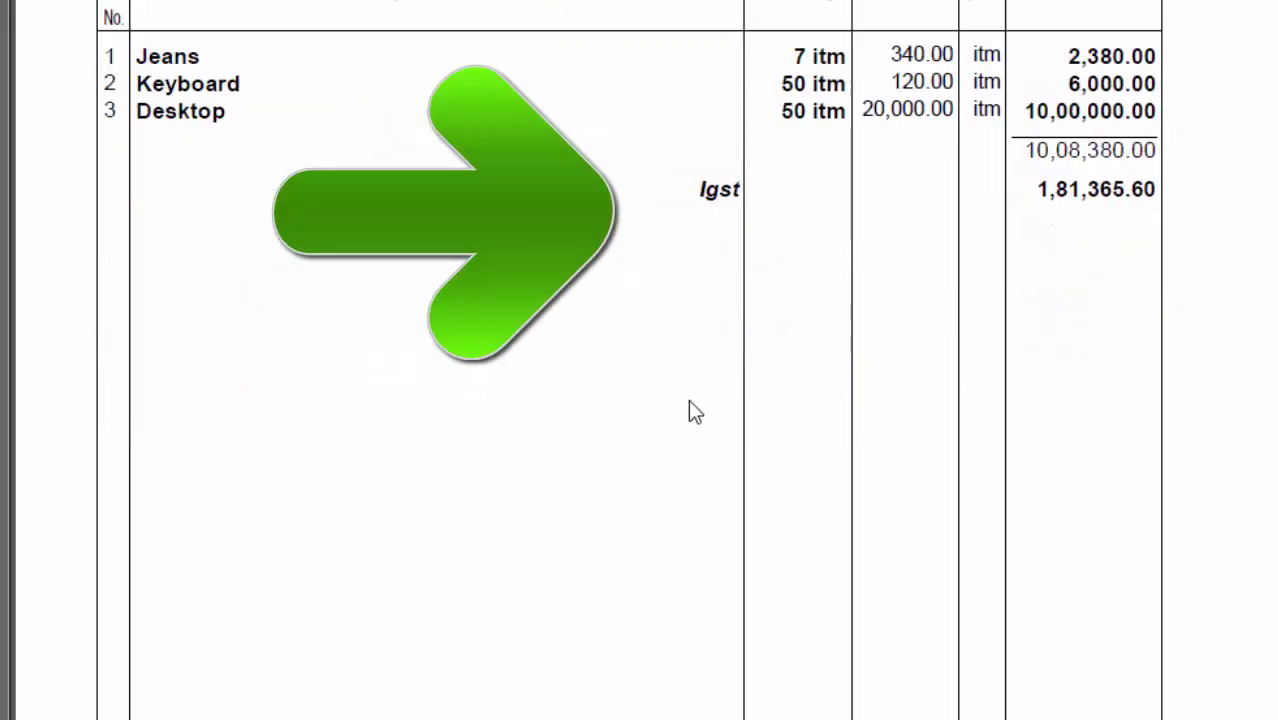
pyautogui.scroll(-2, 890, 312)
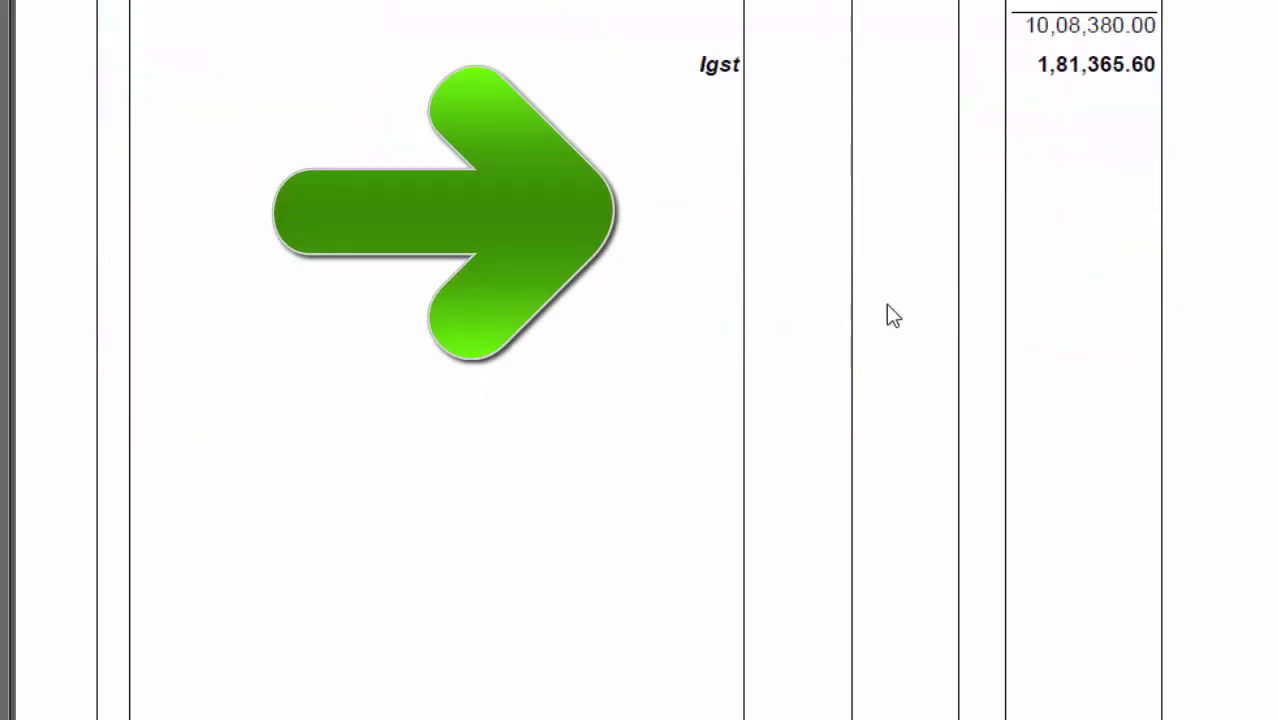
pyautogui.scroll(-2, 890, 312)
pyautogui.scroll(-2, 890, 312)
pyautogui.scroll(-2, 886, 314)
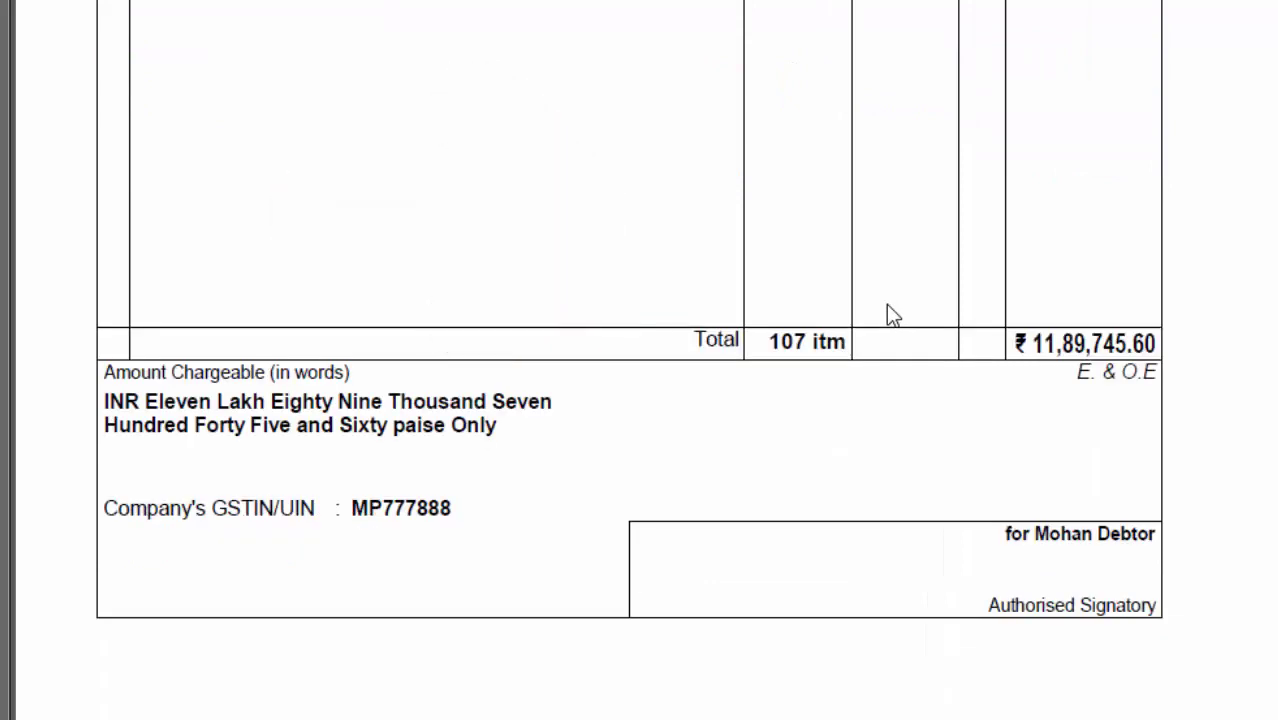
pyautogui.scroll(2, 928, 372)
pyautogui.scroll(3, 928, 372)
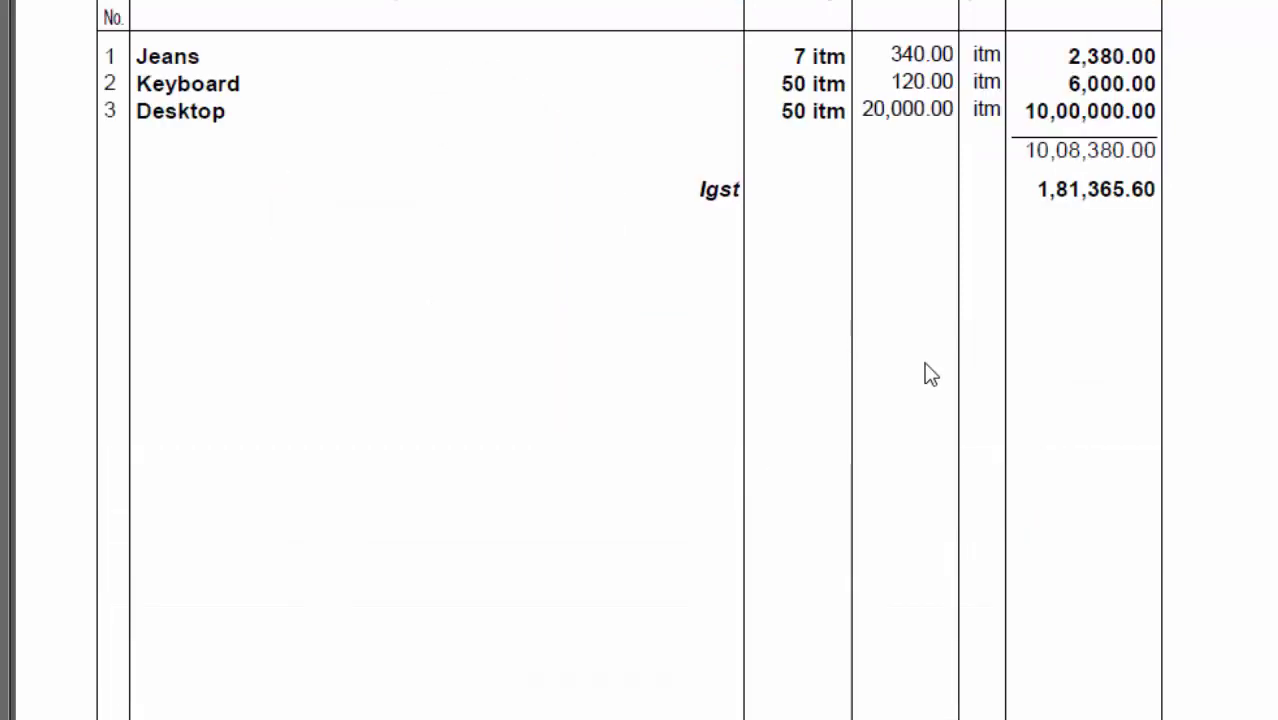
pyautogui.scroll(3, 928, 372)
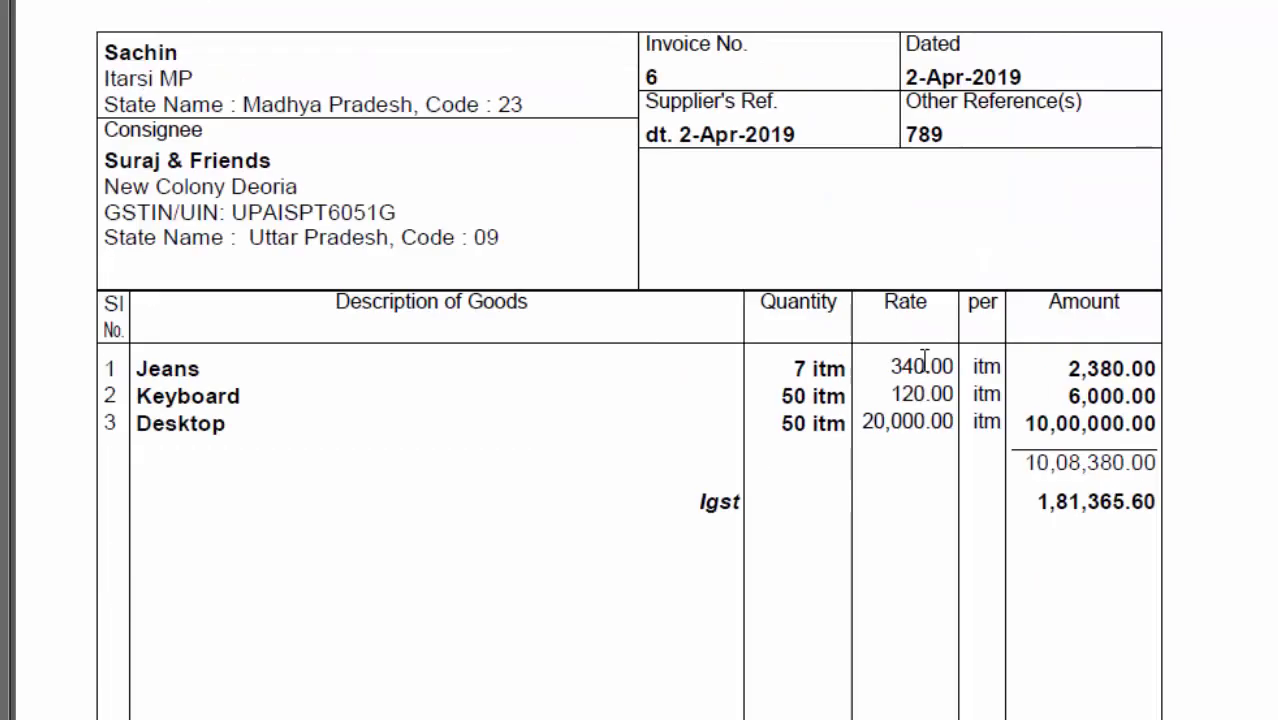